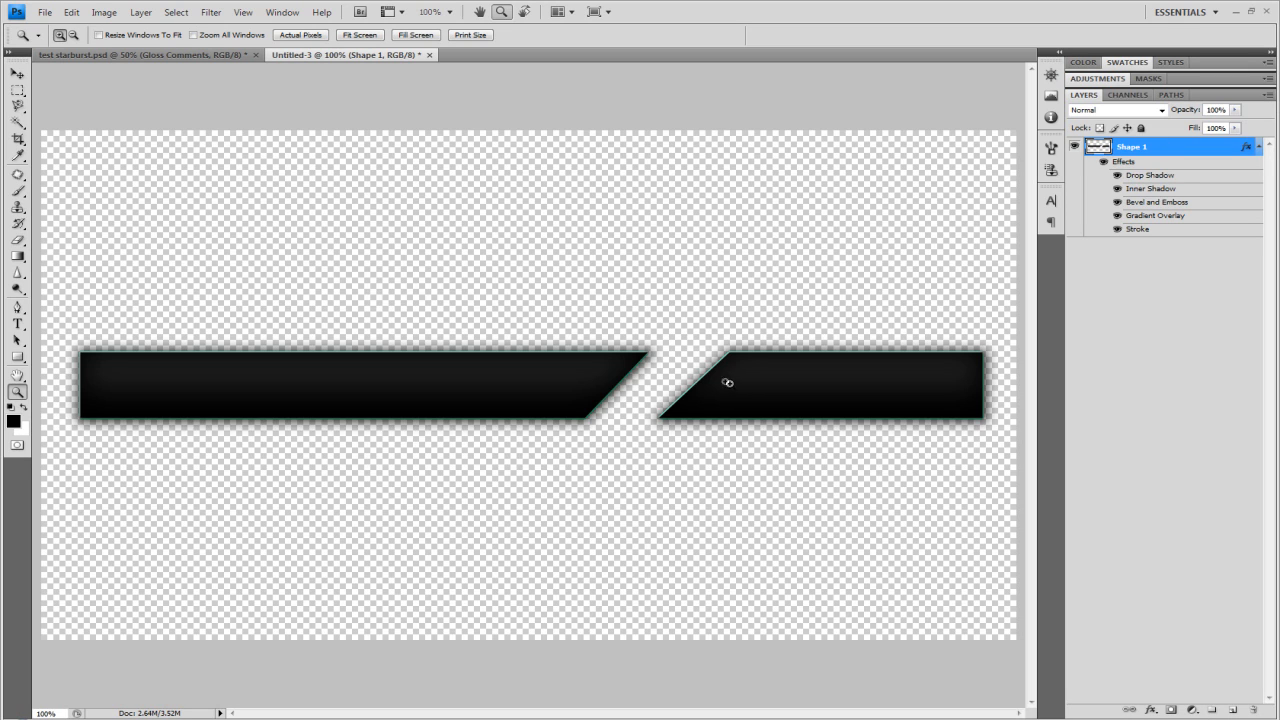
Step: Inspect the starburst.psd document, zooming in on the top of its layout
click(69, 56)
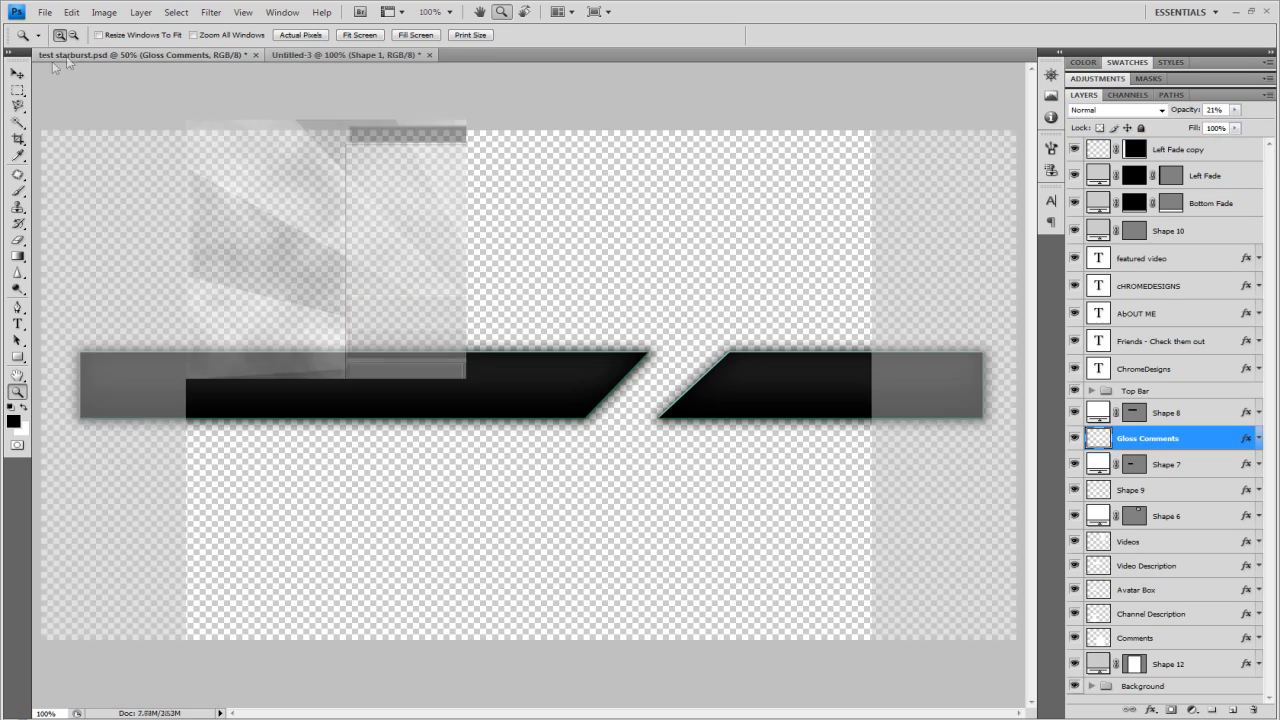
key(v)
click(17, 392)
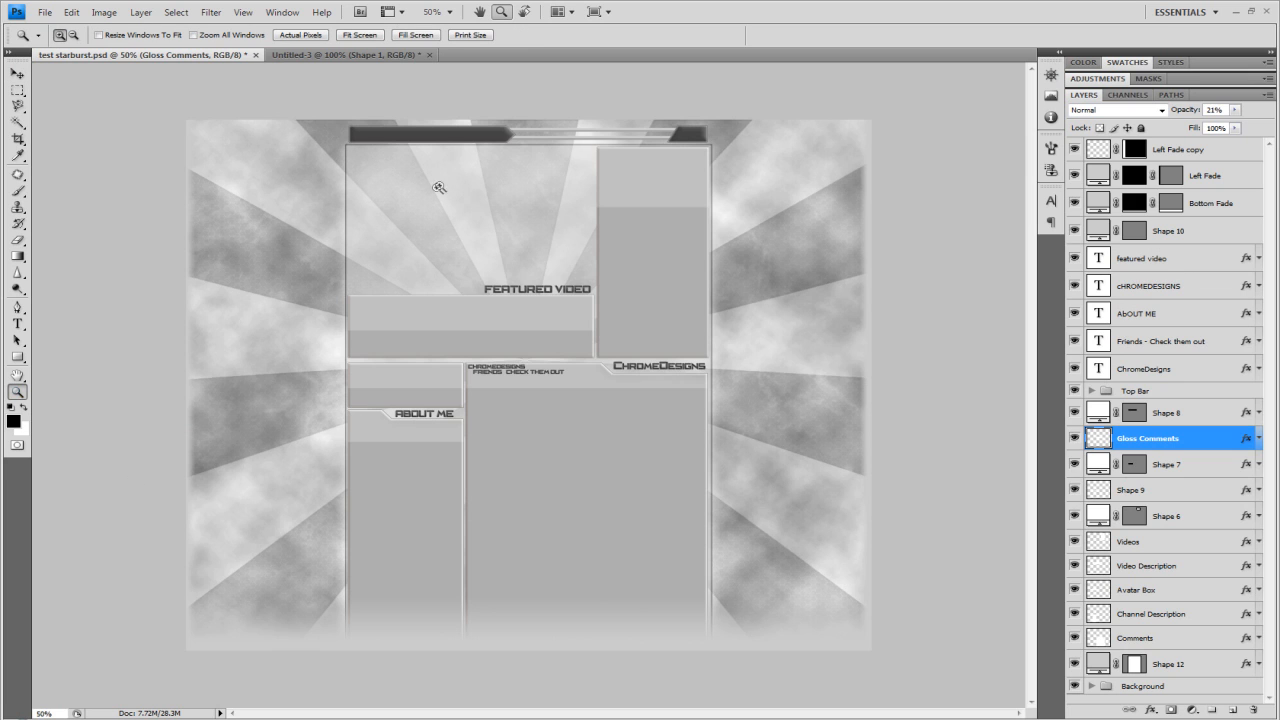
click(524, 143)
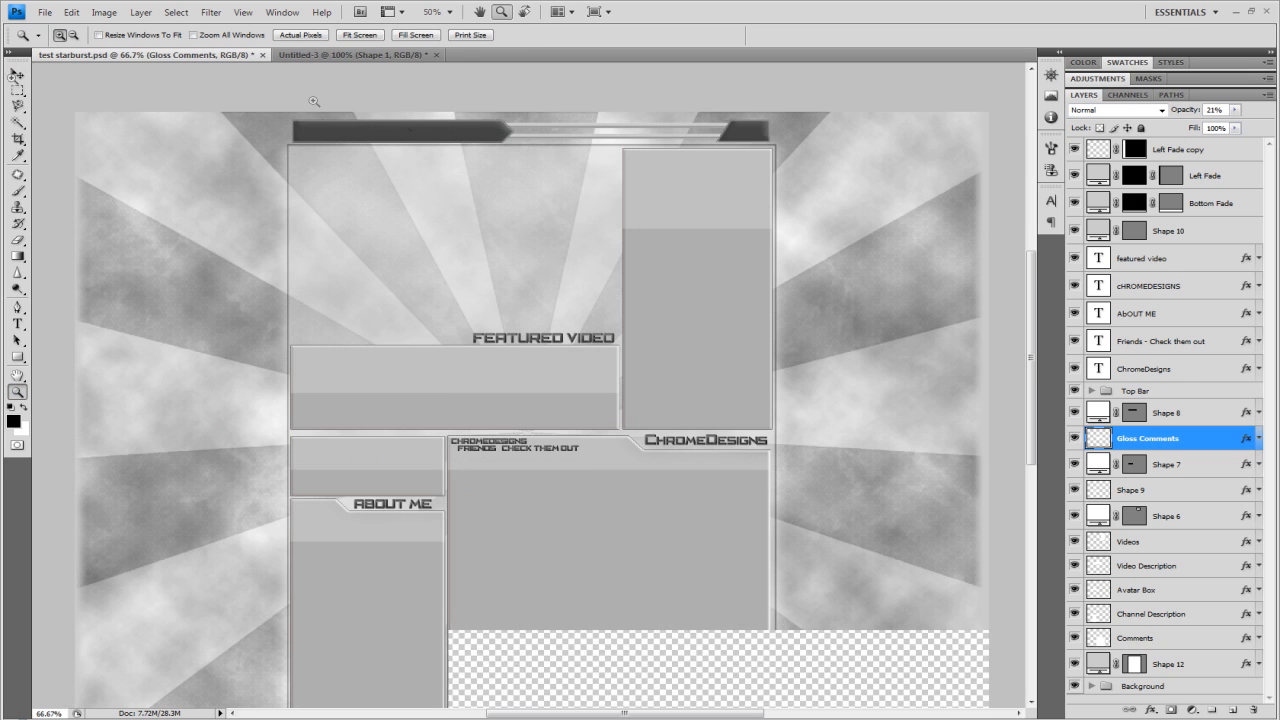
key(v)
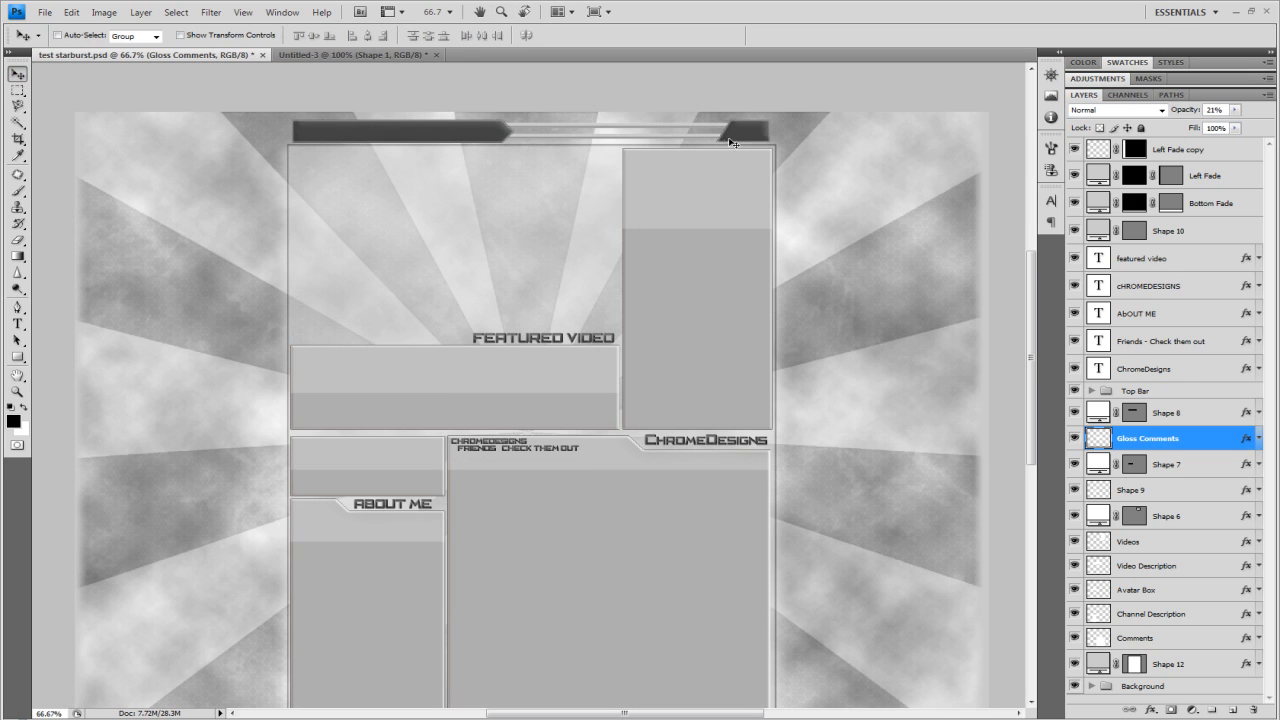
Step: Return to Untitled-3, collapse the Shape 1 effects list and start File > New
click(340, 54)
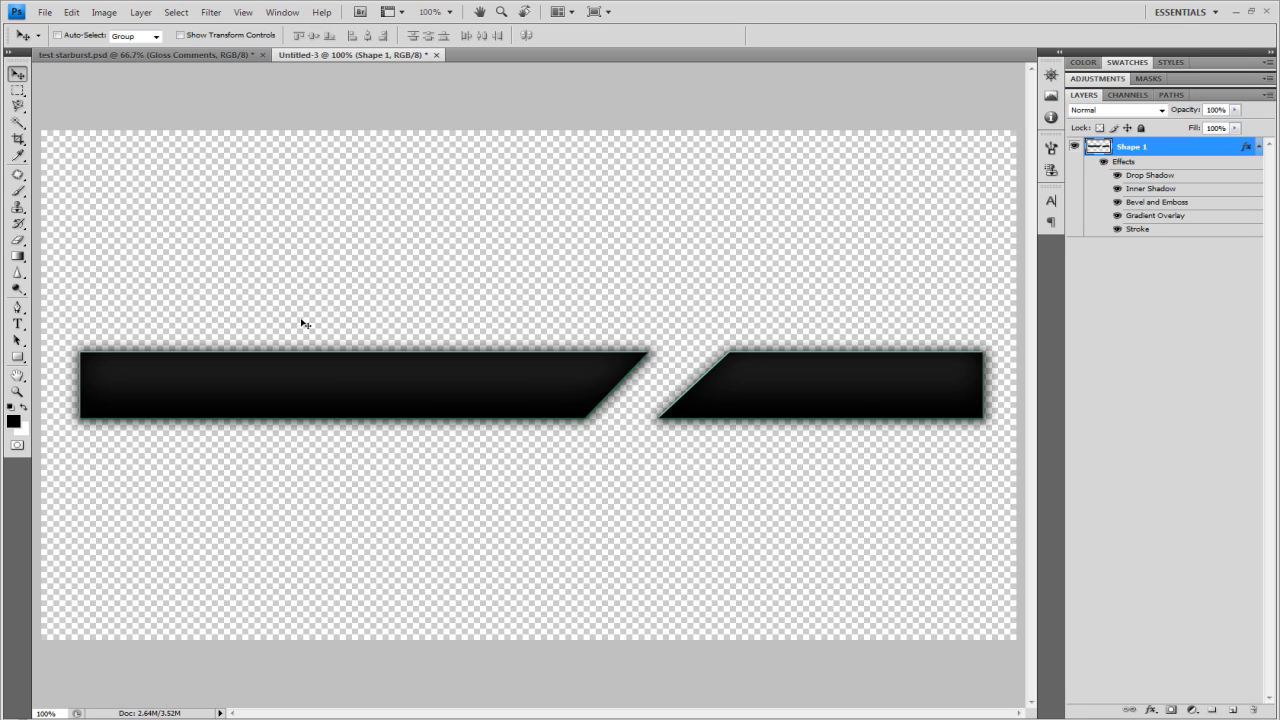
click(1258, 147)
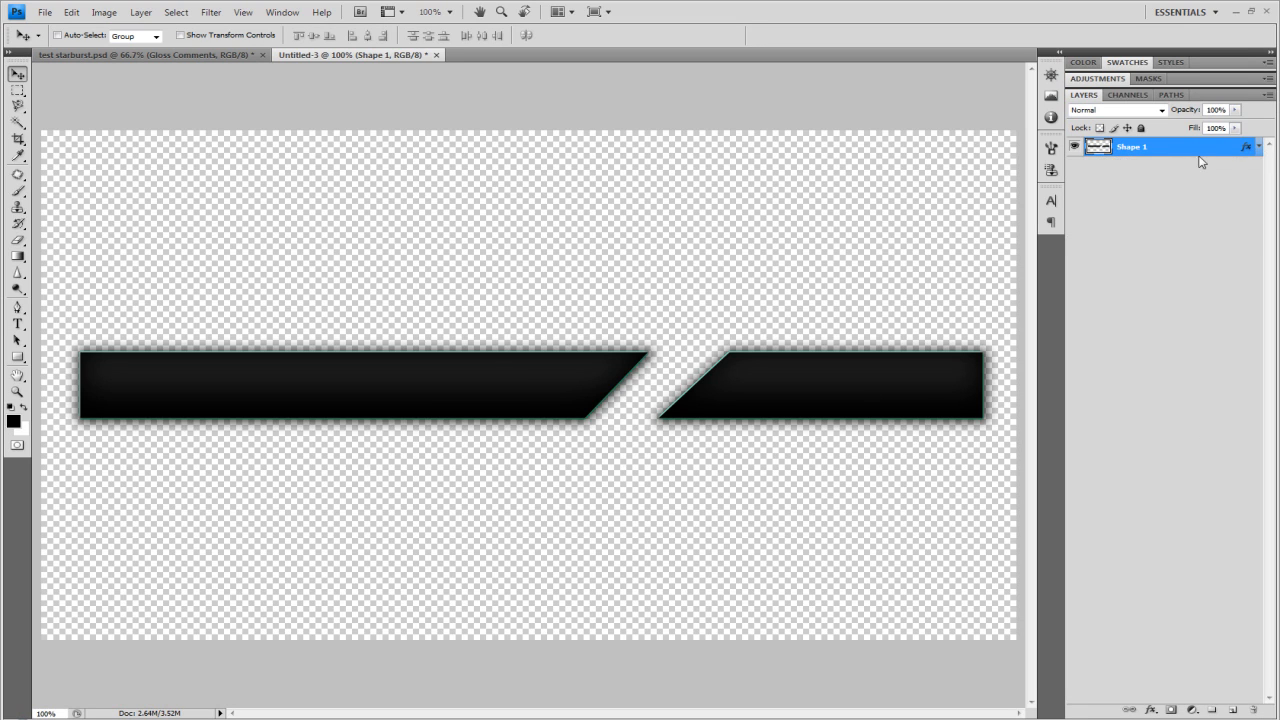
click(140, 54)
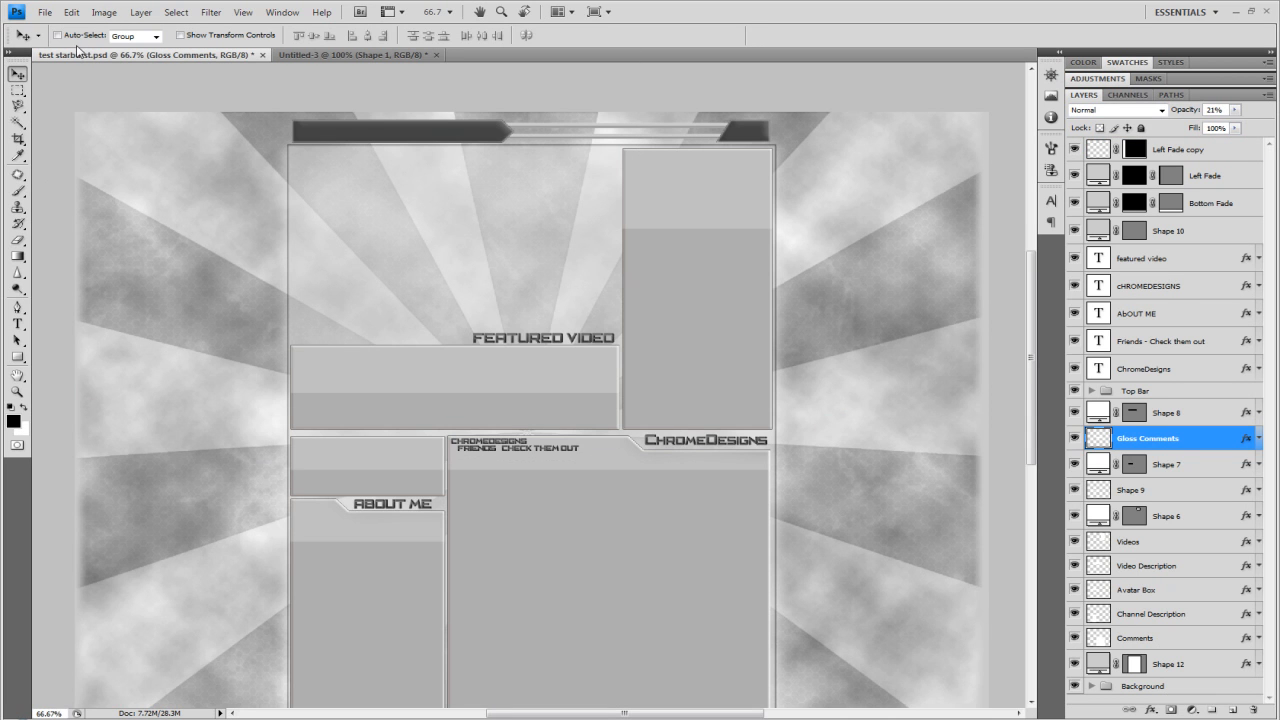
click(355, 55)
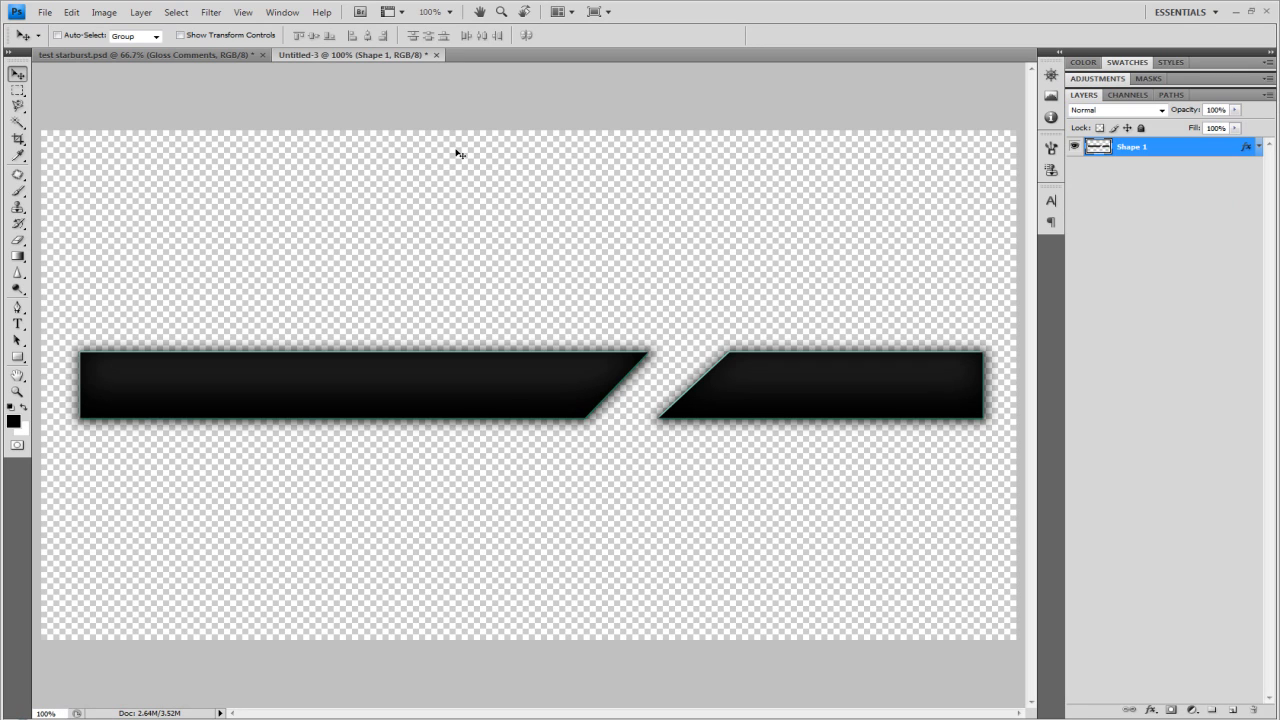
click(45, 12)
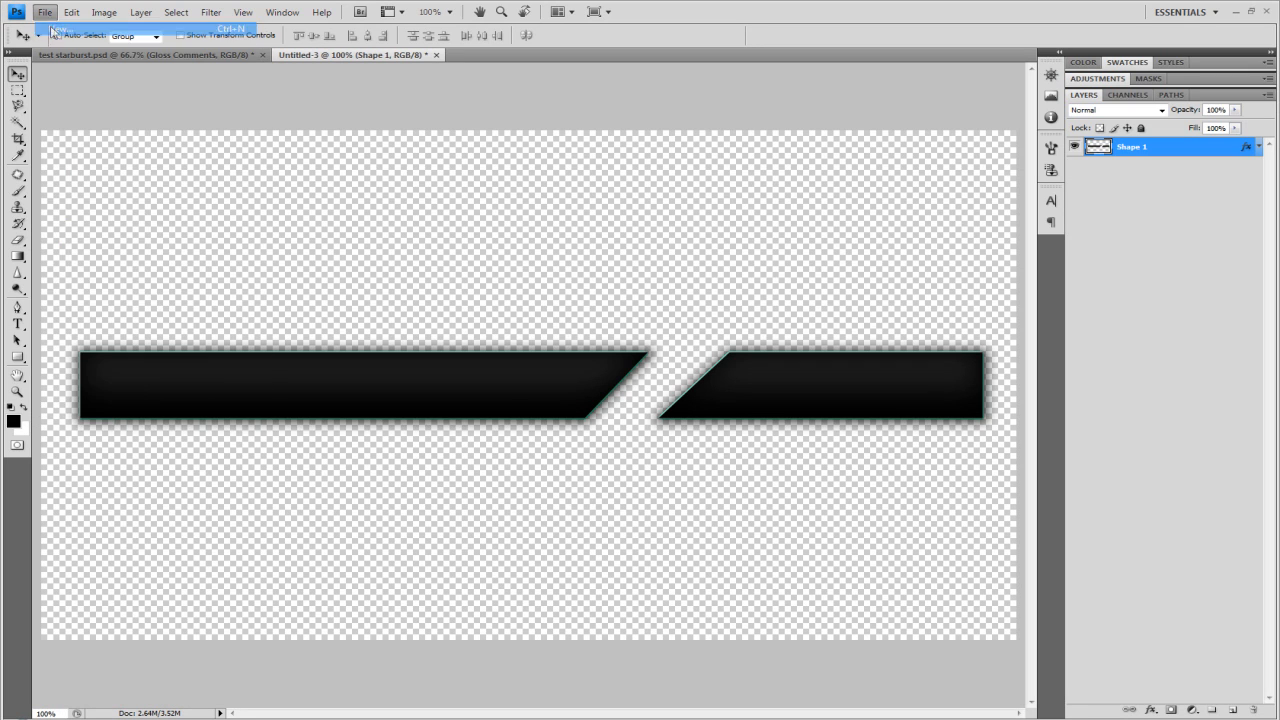
Step: Create a new 1280×720 transparent document and fit it to the screen
click(751, 148)
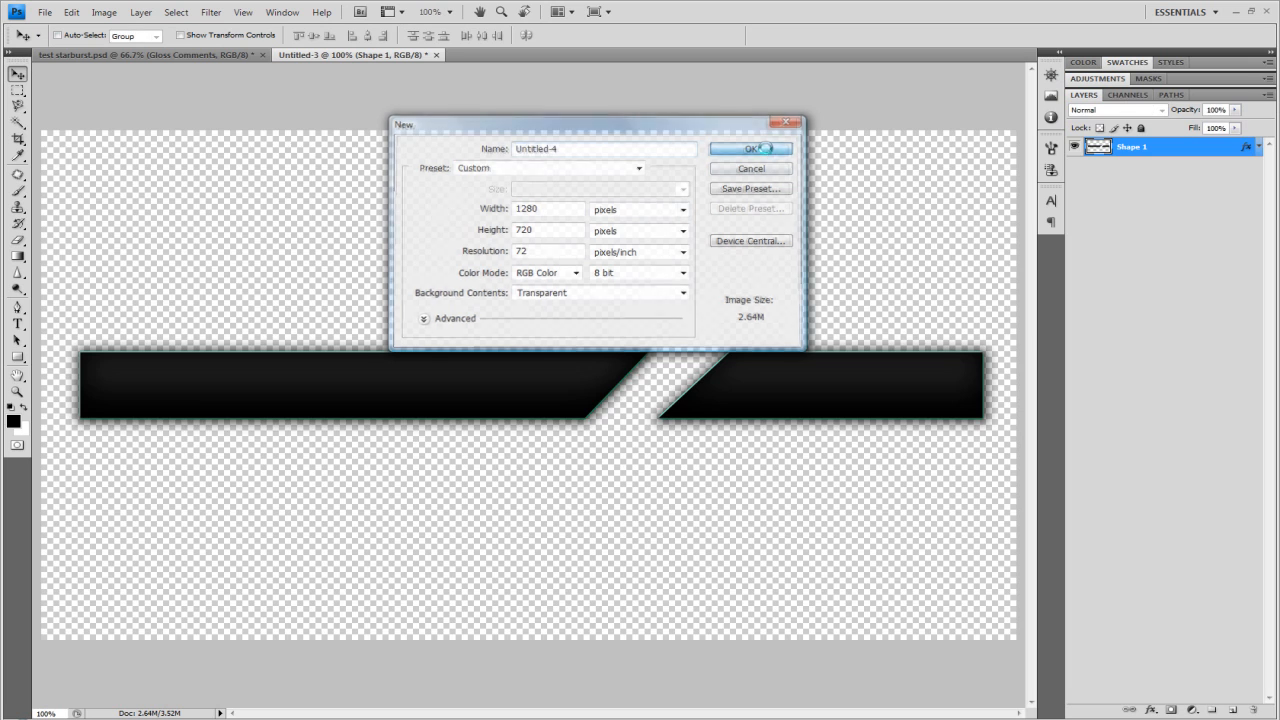
click(18, 391)
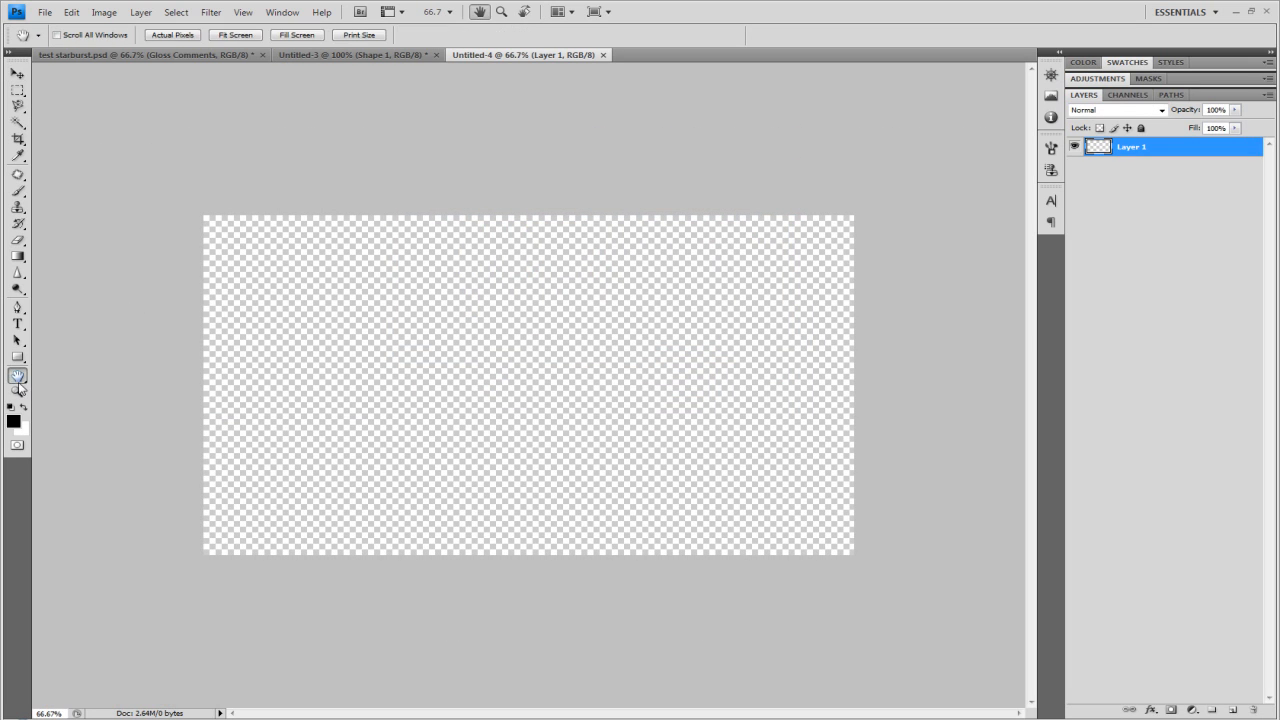
right_click(386, 352)
click(449, 361)
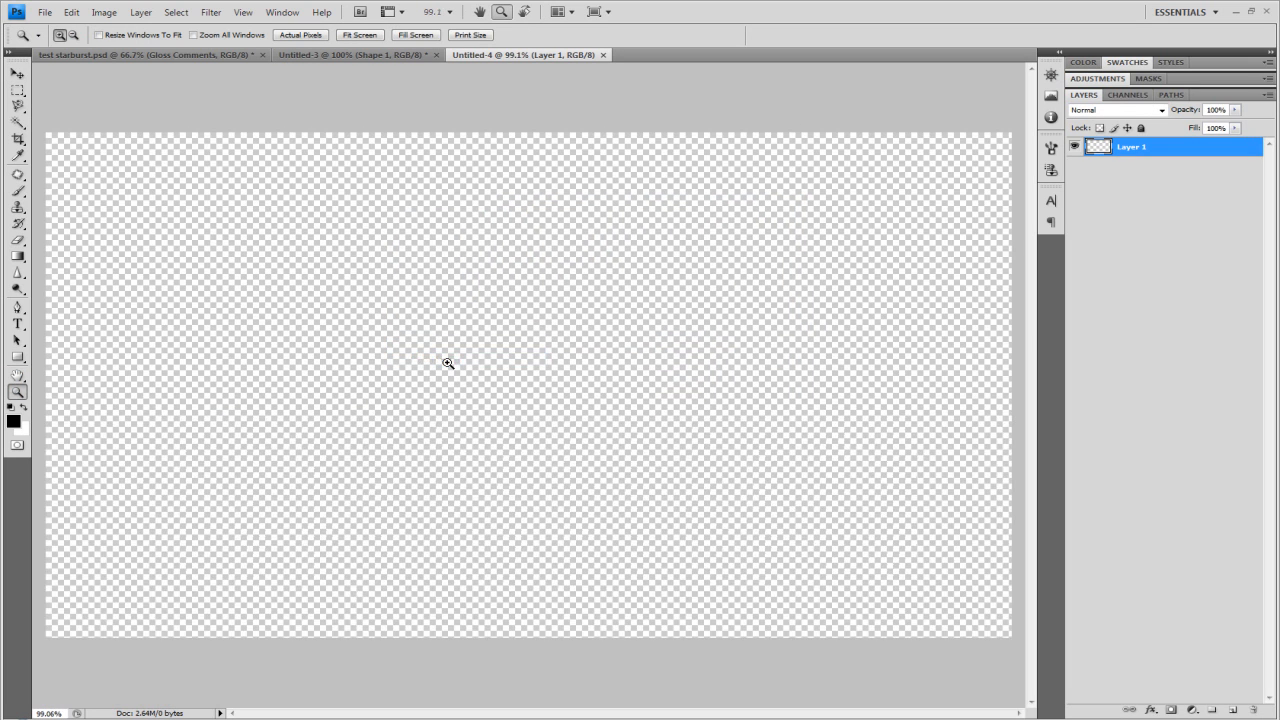
click(19, 357)
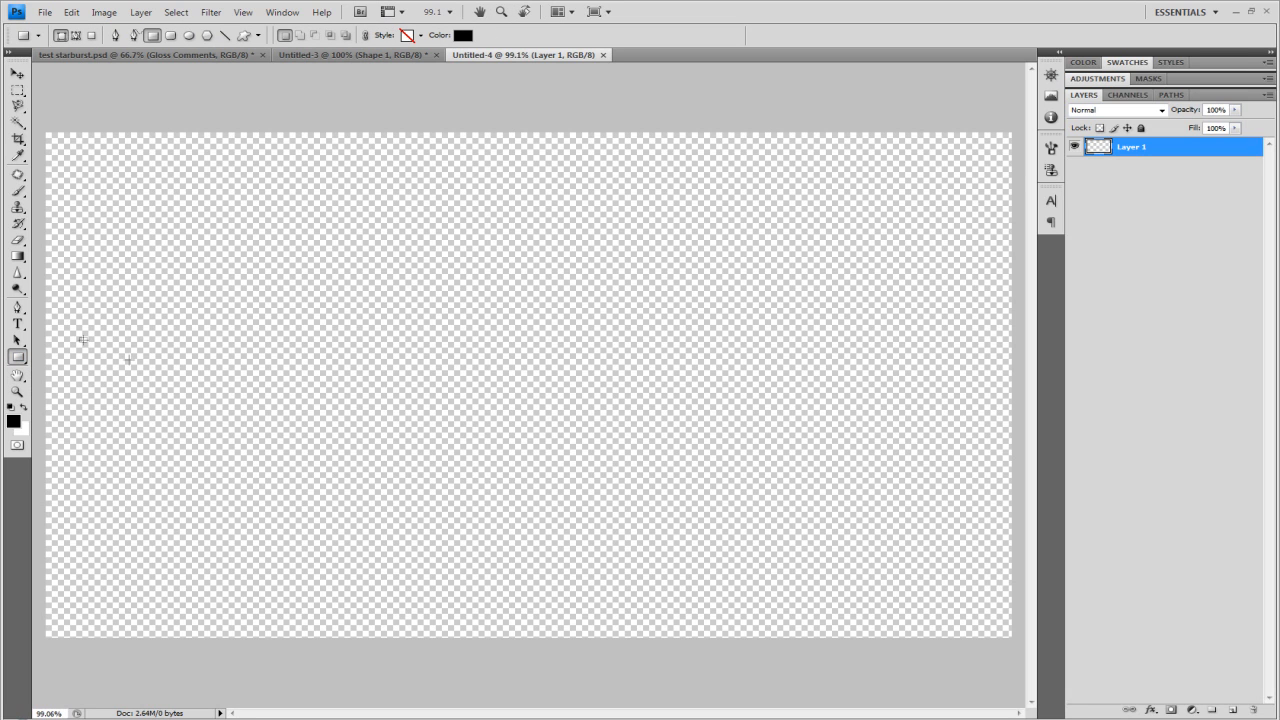
Step: Draw a long thin black rectangle across the canvas middle and nudge it slightly left
drag(81, 339, 999, 404)
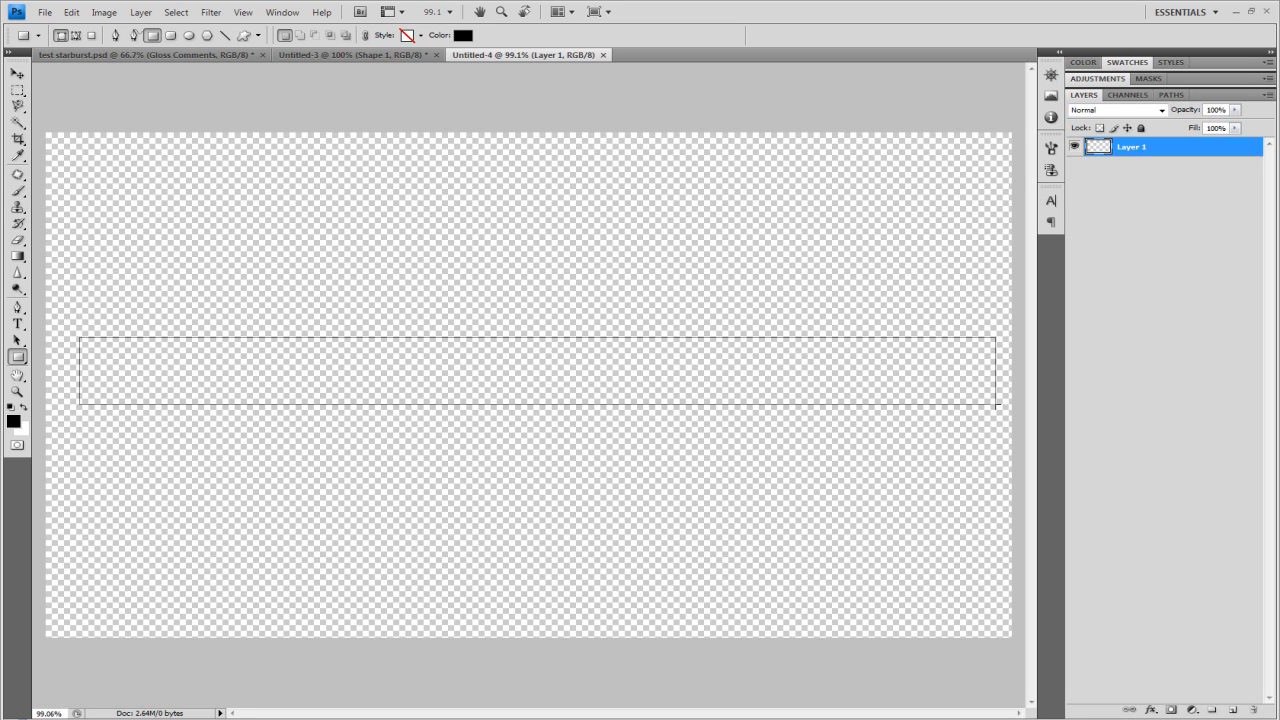
drag(999, 404, 996, 404)
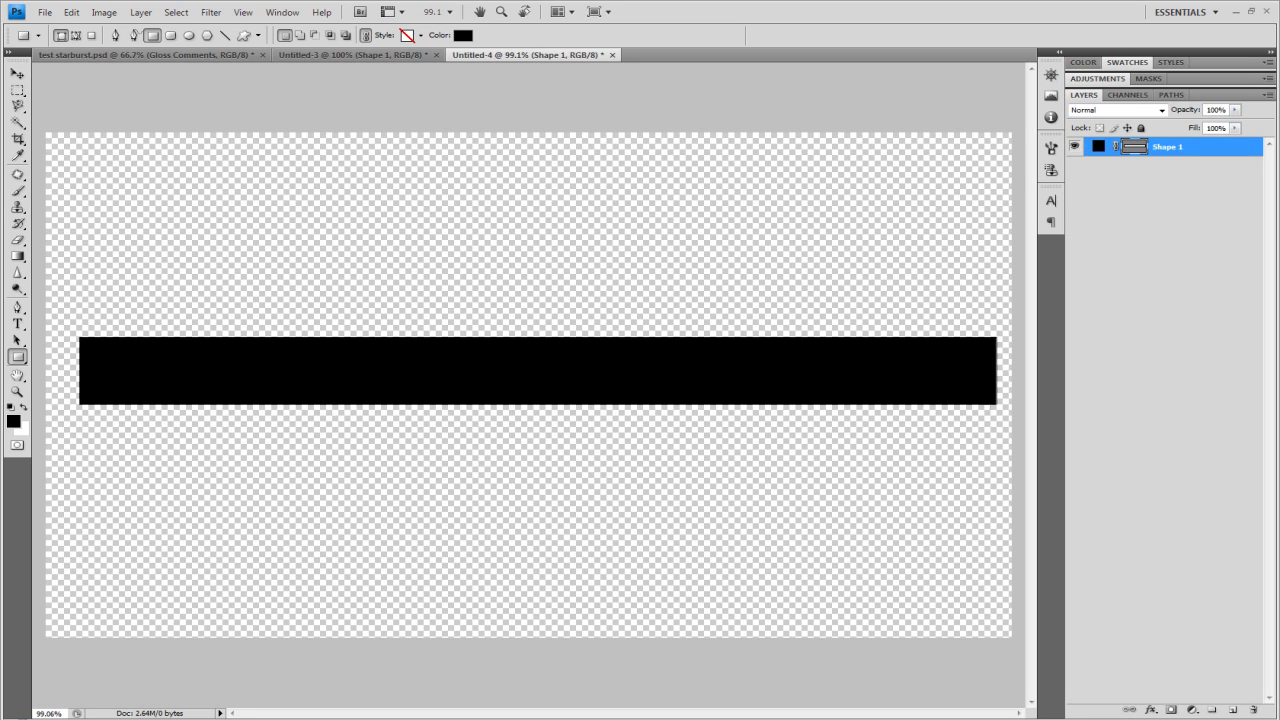
click(17, 72)
drag(259, 363, 251, 363)
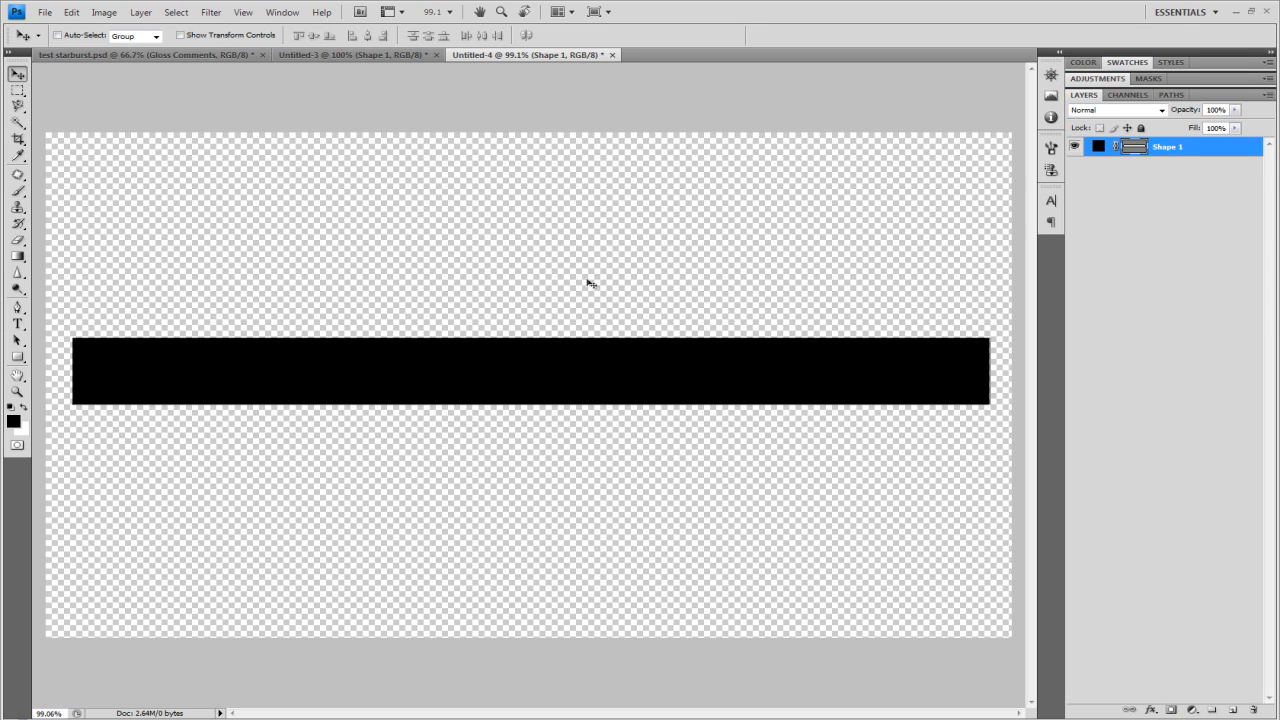
right_click(1200, 150)
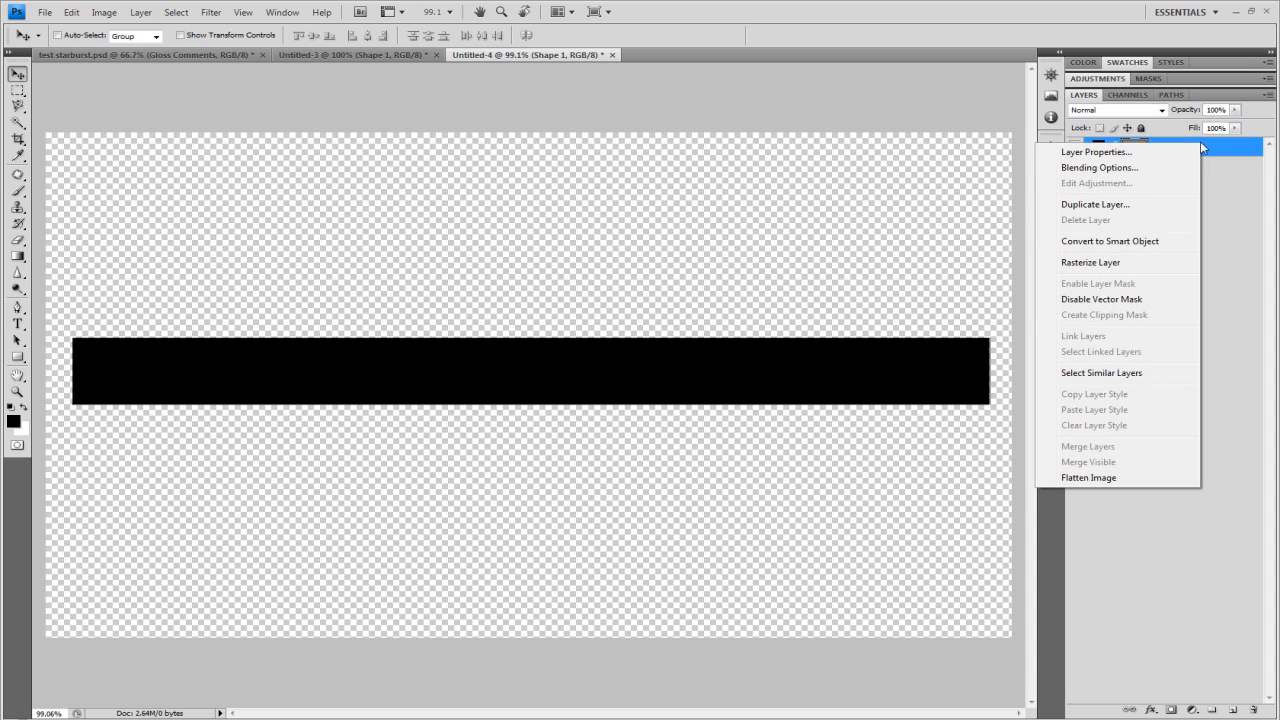
Step: Rasterize the Shape 1 layer into an ordinary pixel layer
click(1090, 262)
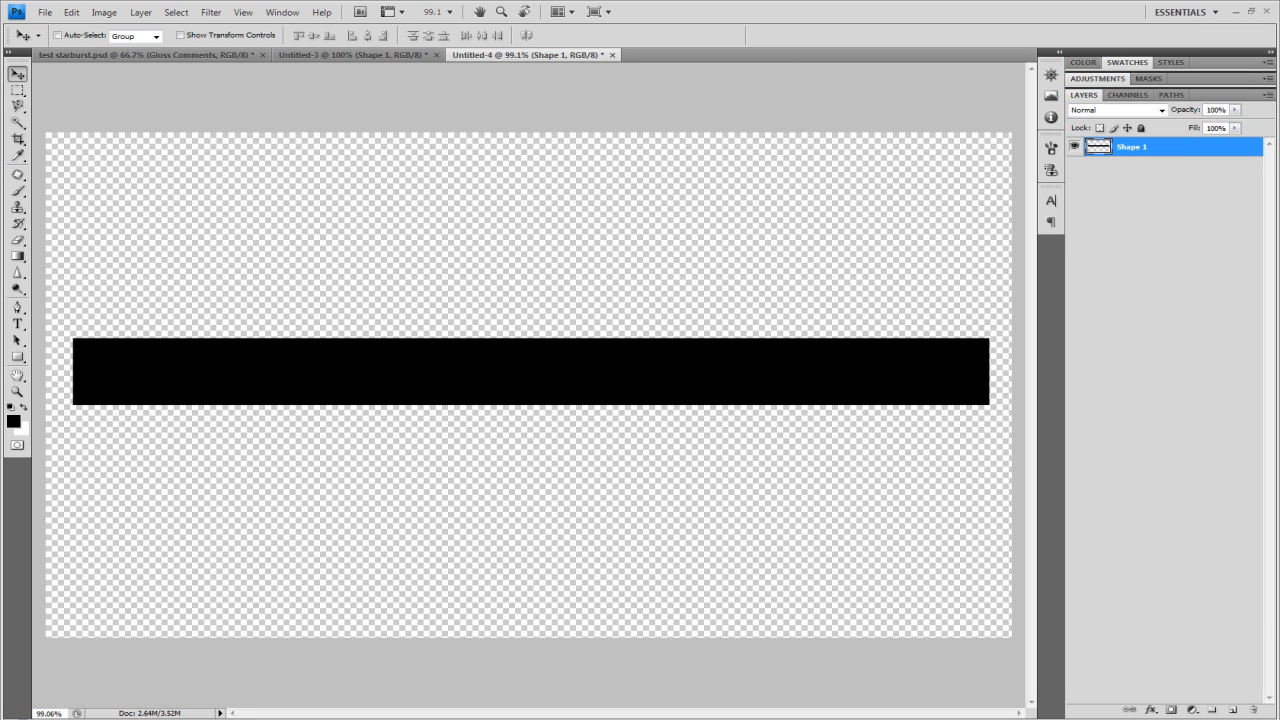
Step: With the Pen in Paths mode, place four anchors forming a slanted parallelogram across the bar right of centre
click(18, 307)
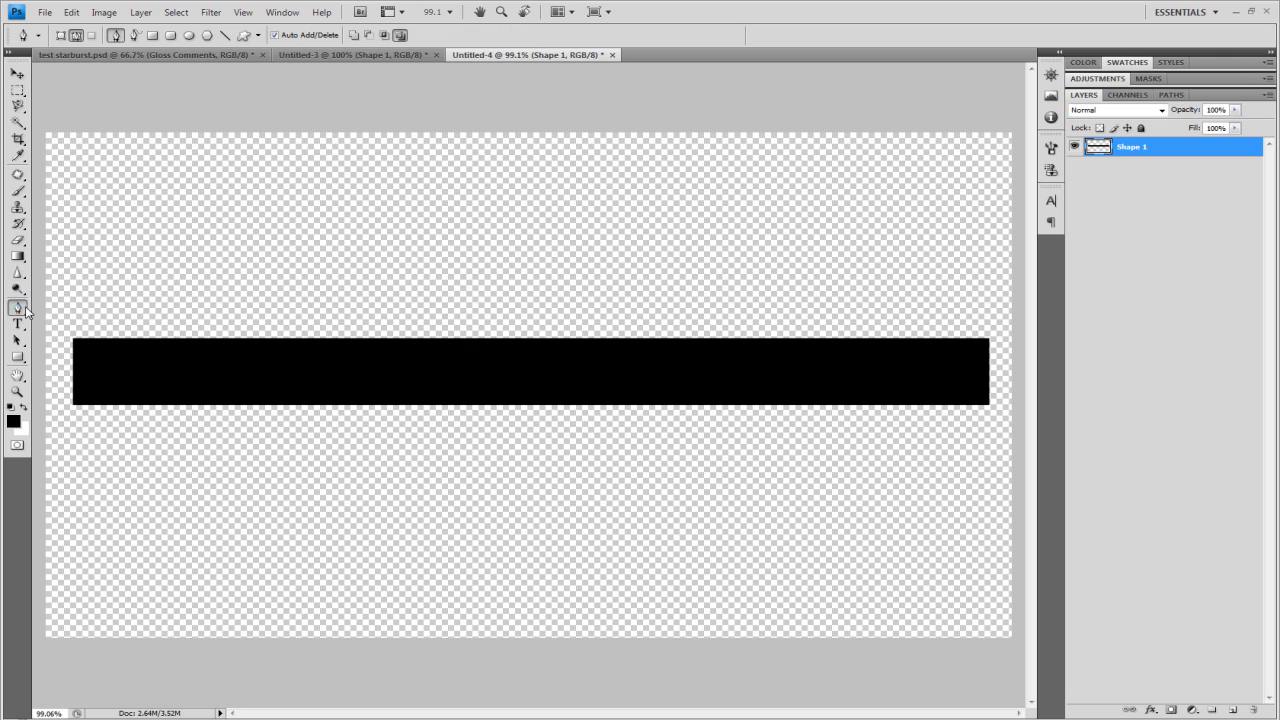
click(76, 36)
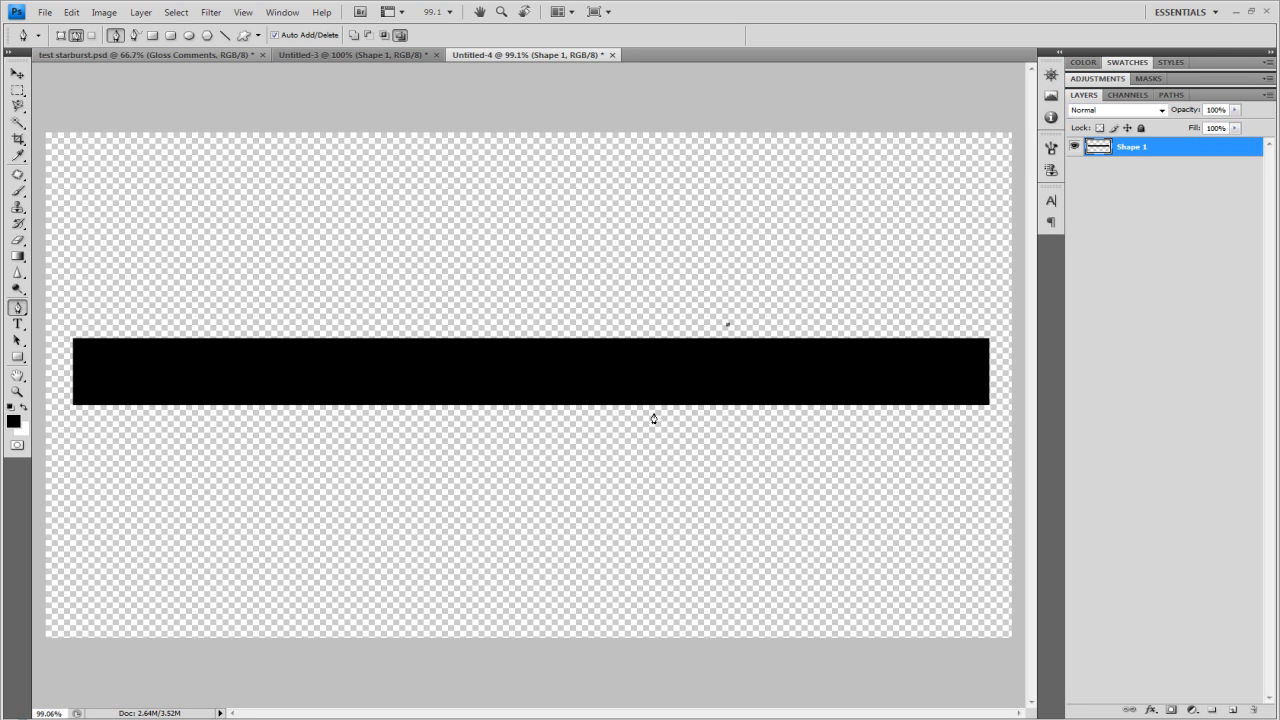
click(654, 393)
click(562, 420)
click(656, 320)
click(730, 328)
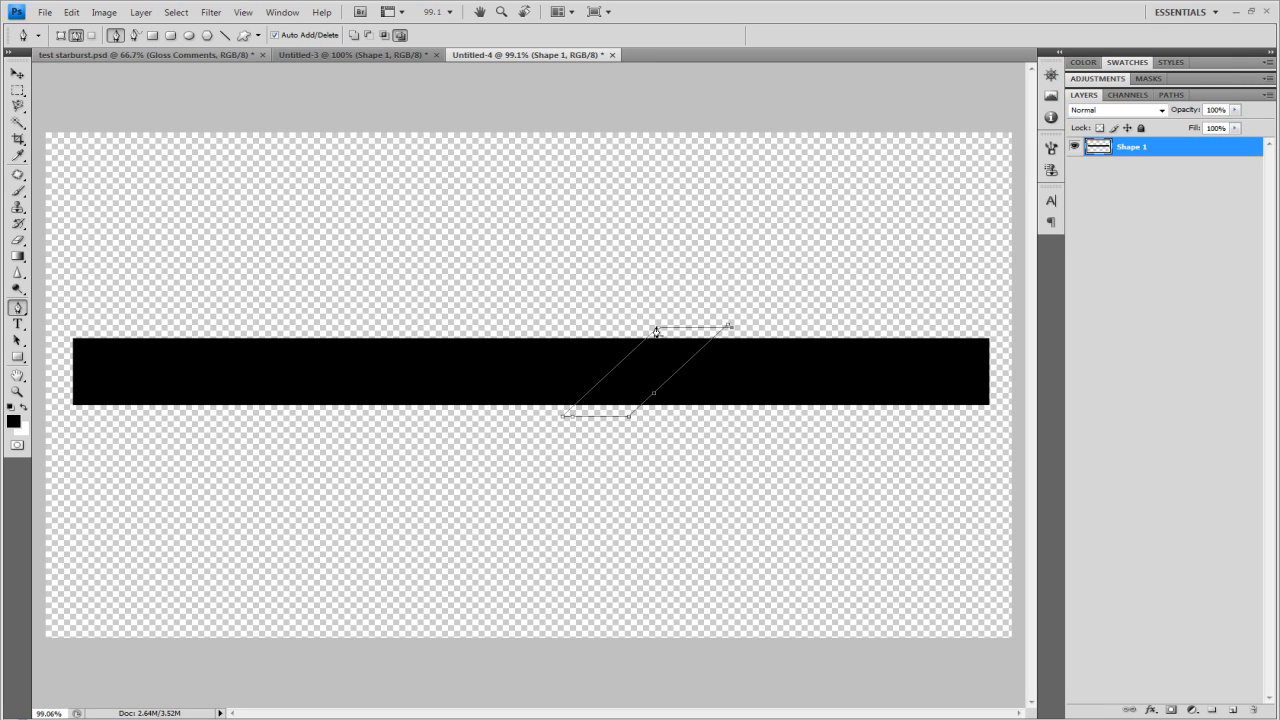
click(586, 378)
click(17, 74)
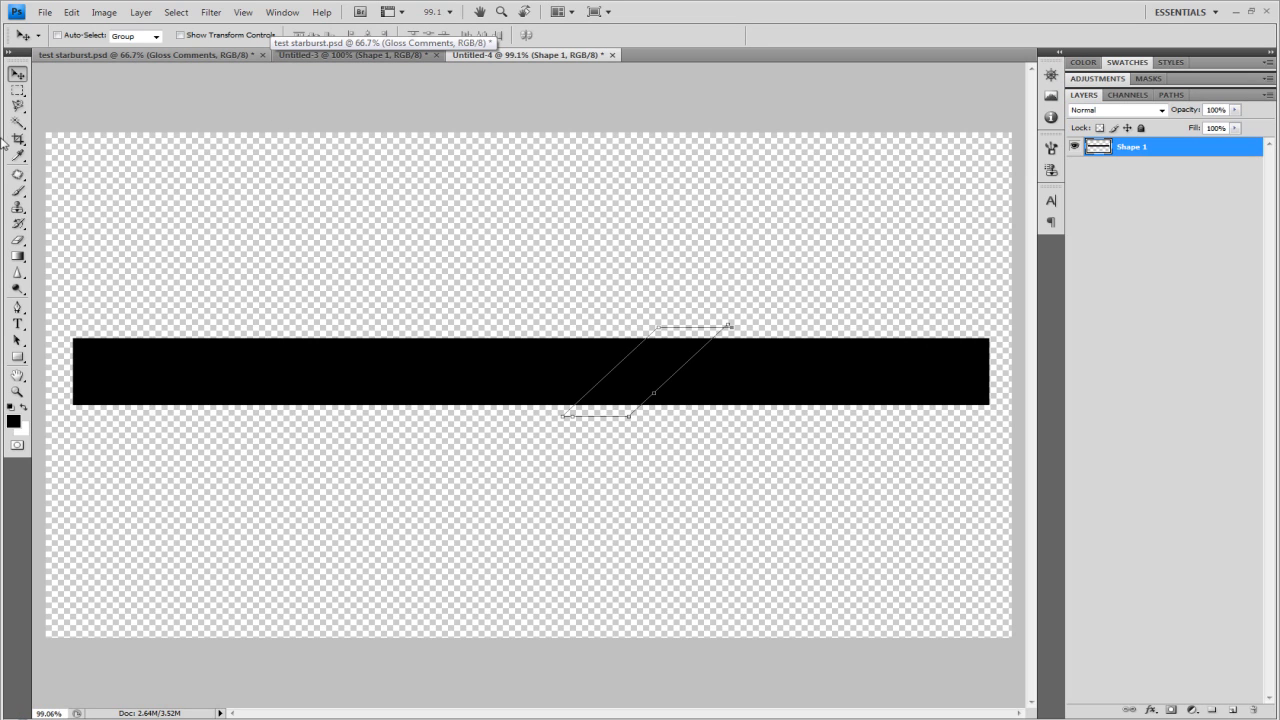
click(17, 307)
Step: Convert the parallelogram path into a selection with feather radius 0
right_click(663, 344)
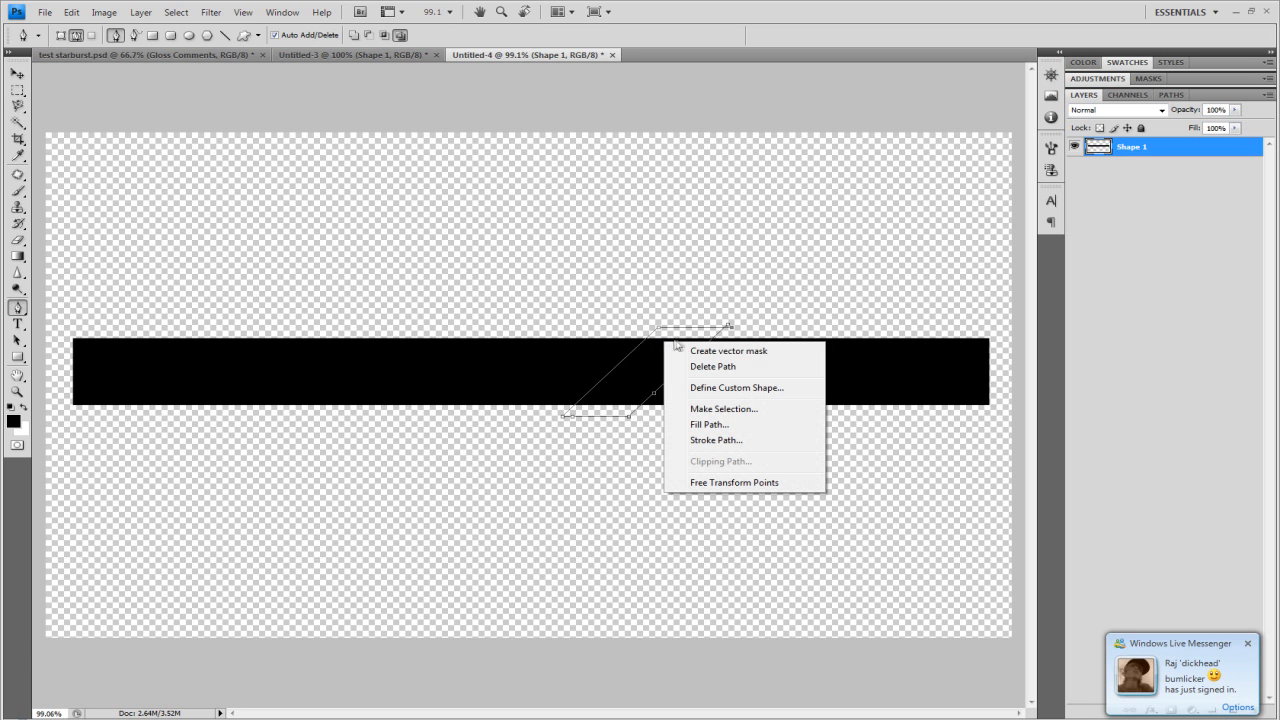
click(723, 409)
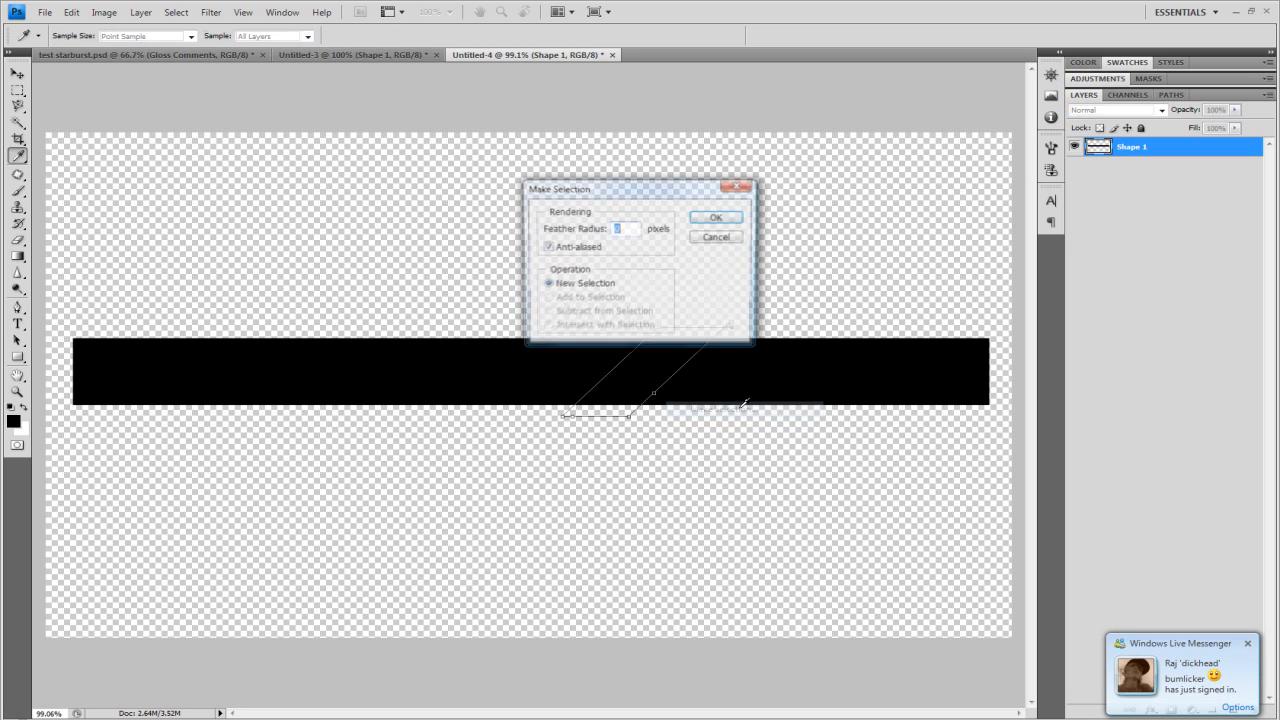
click(716, 226)
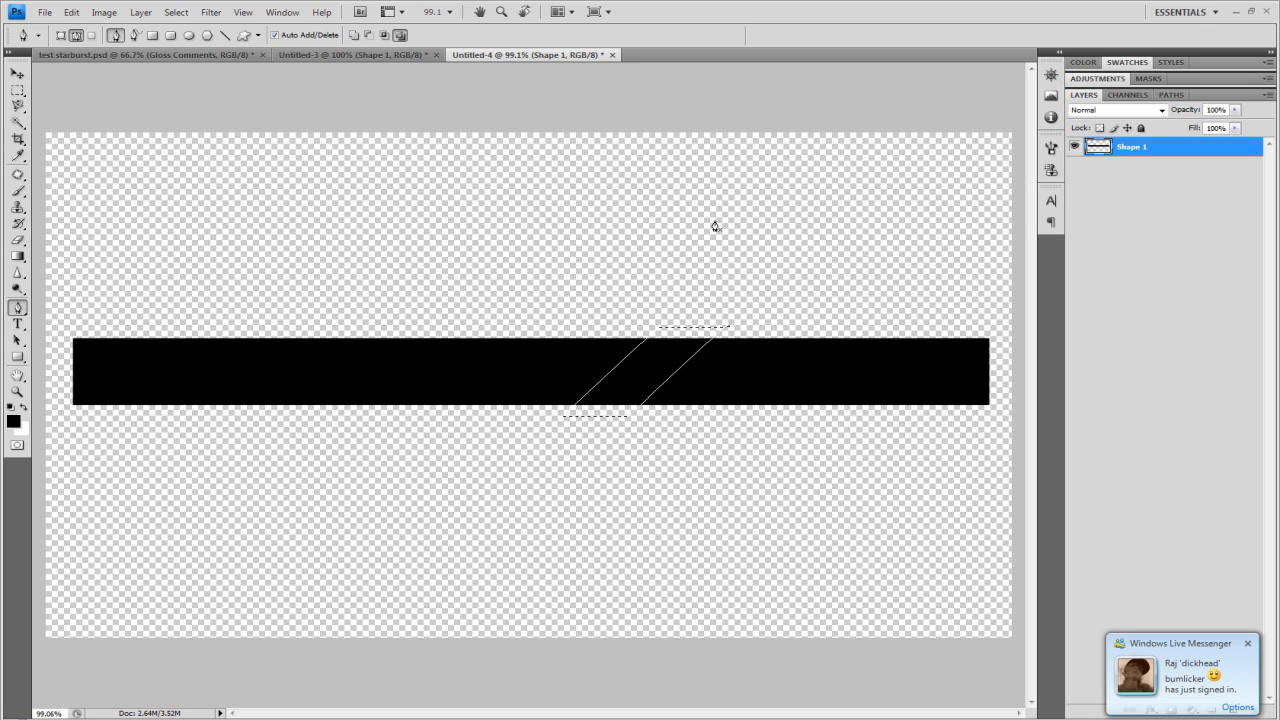
click(20, 240)
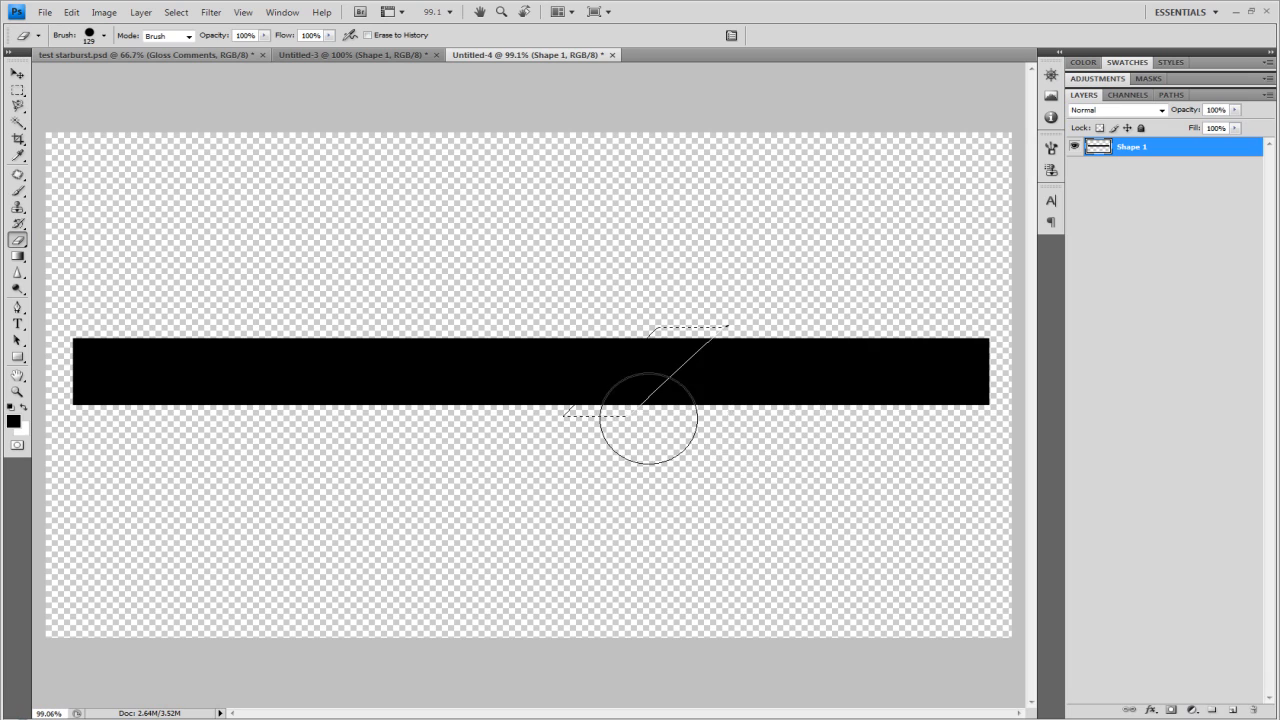
Step: Erase the selected diagonal strip out of the bar and clear the selection with Ctrl+D
drag(646, 357, 700, 310)
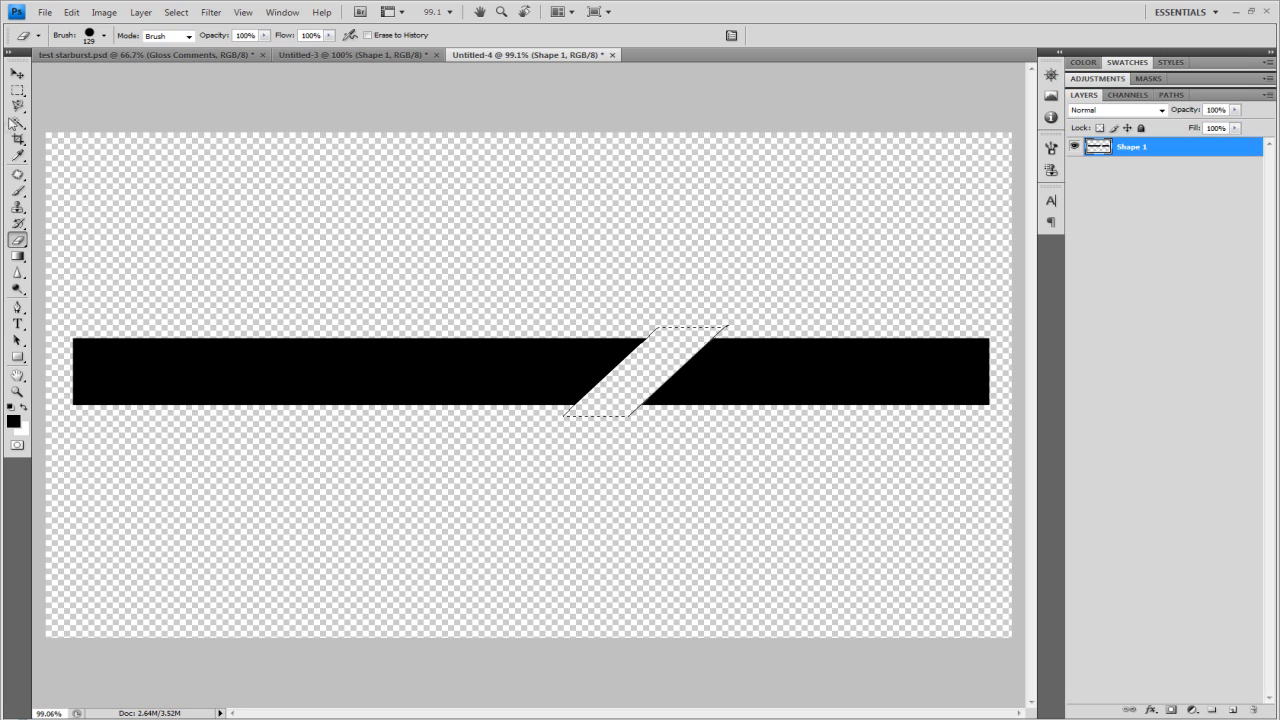
key(m)
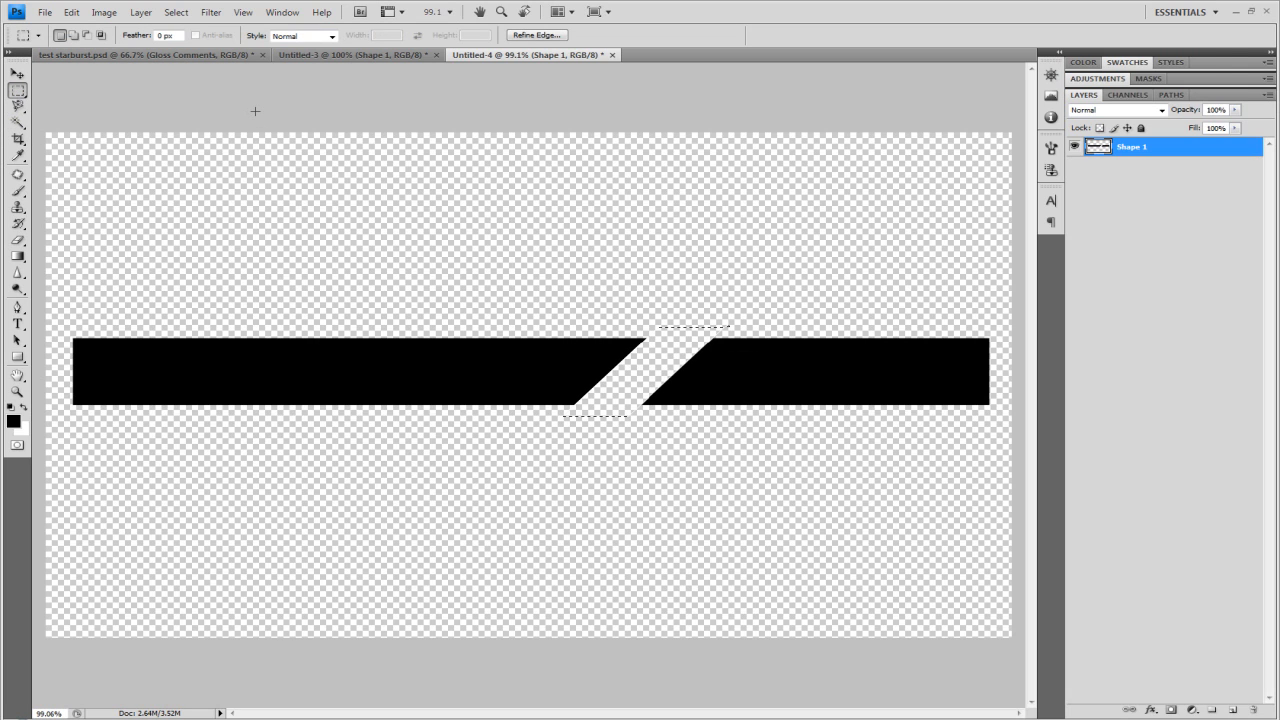
key(ctrl+d)
click(17, 74)
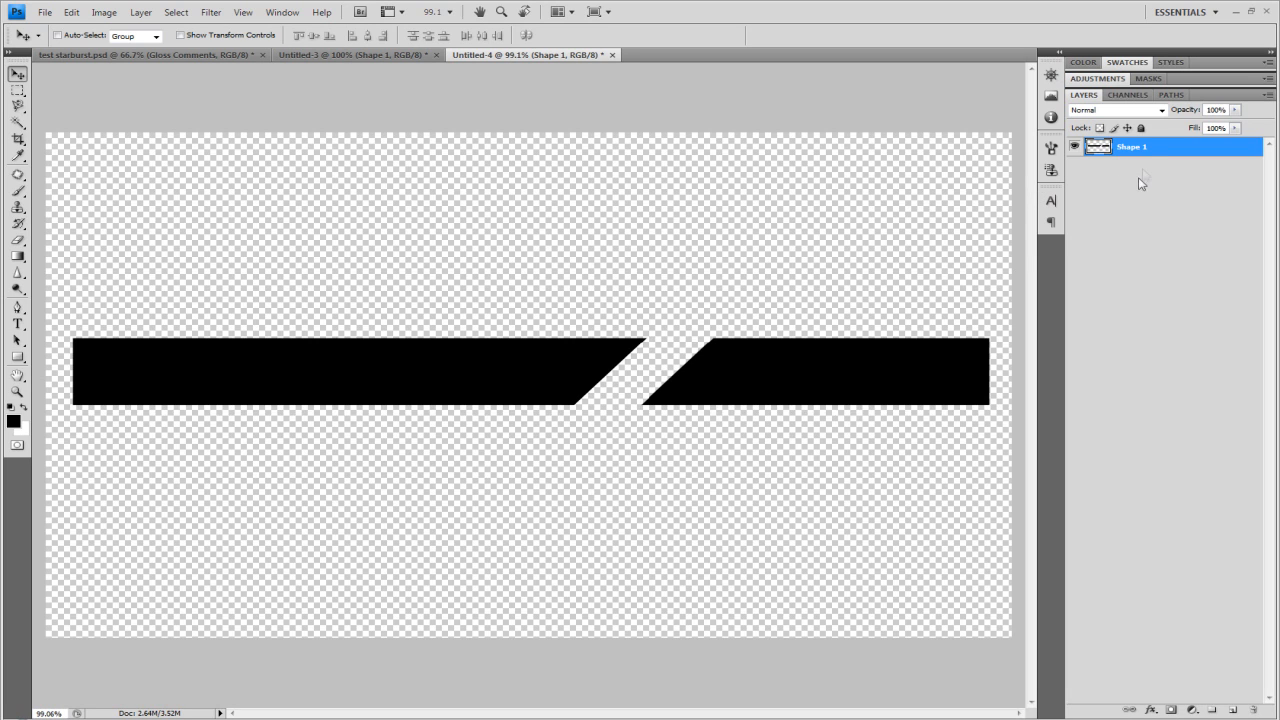
key(space)
Step: Add a Gradient Overlay to Shape 1 running from black to near-black #161616
double_click(1155, 150)
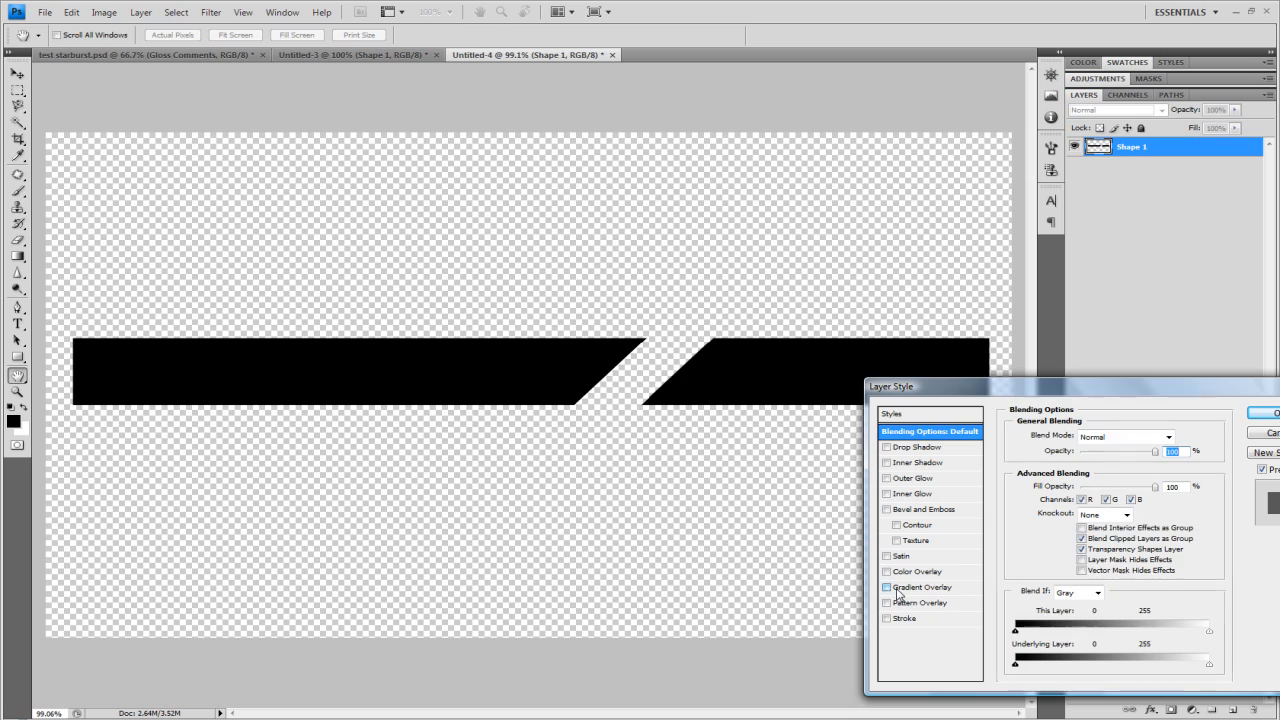
click(922, 587)
click(1152, 466)
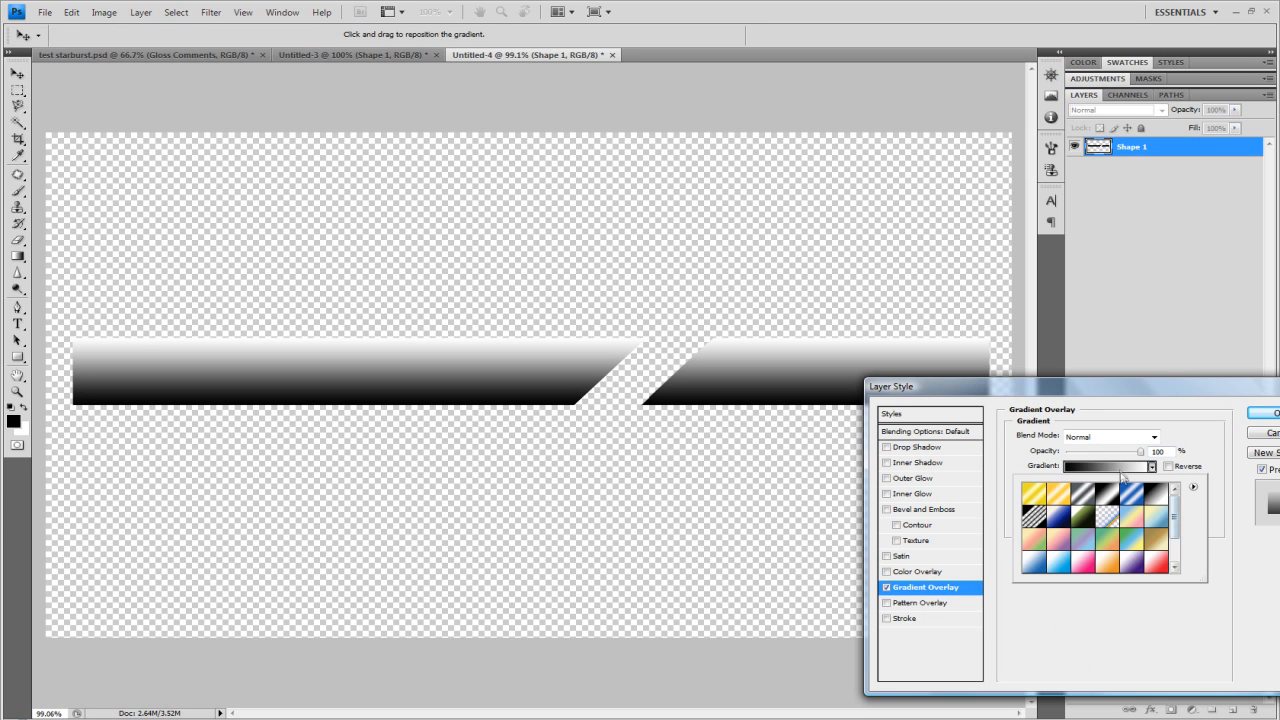
click(1105, 466)
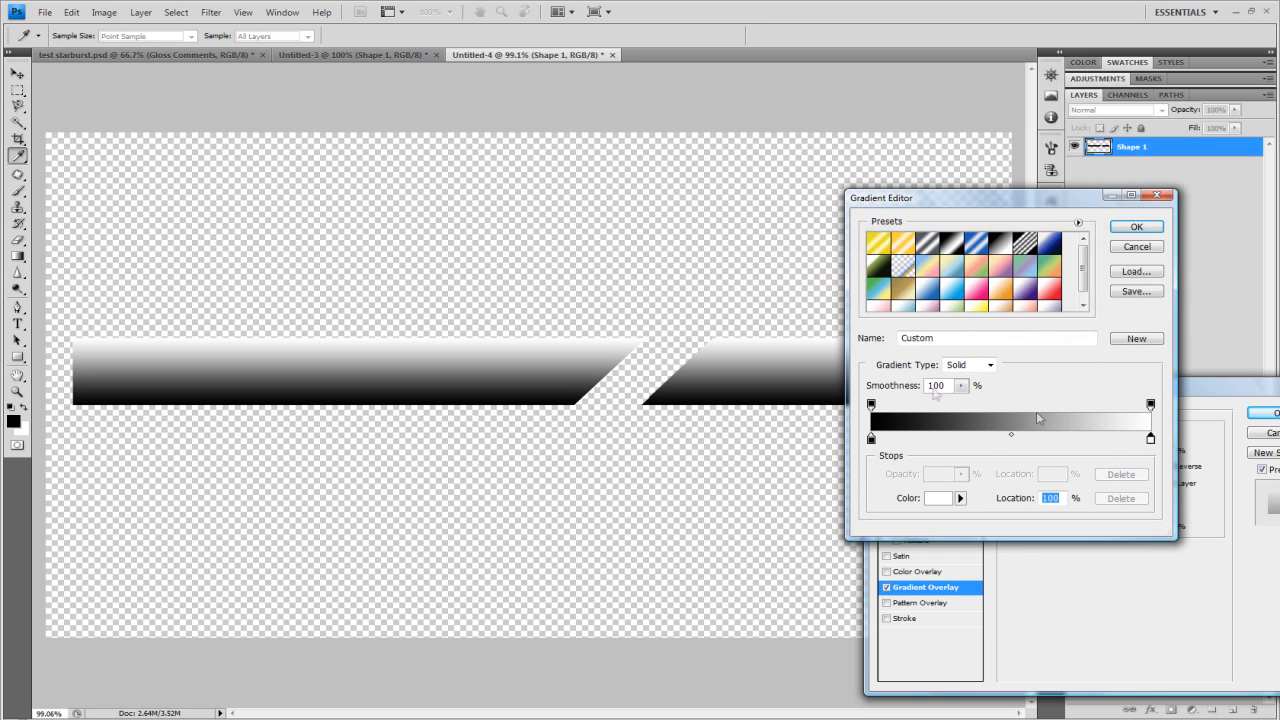
double_click(1151, 440)
click(763, 434)
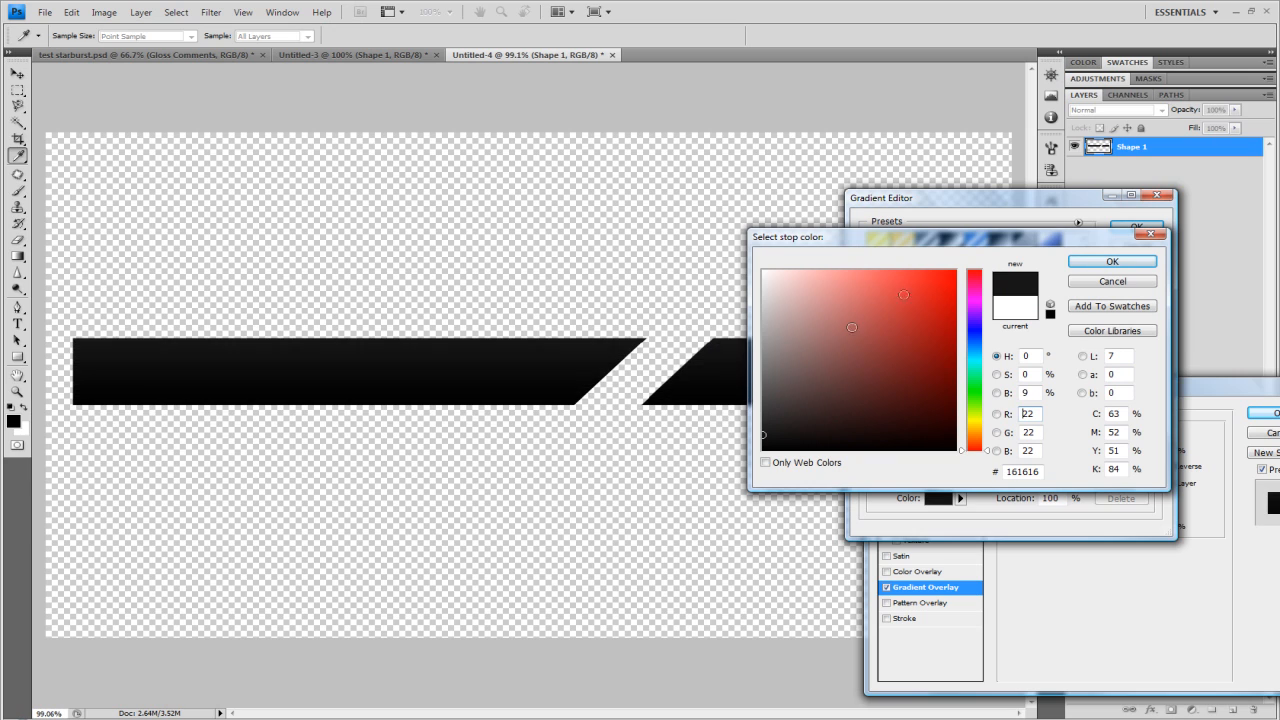
click(1112, 262)
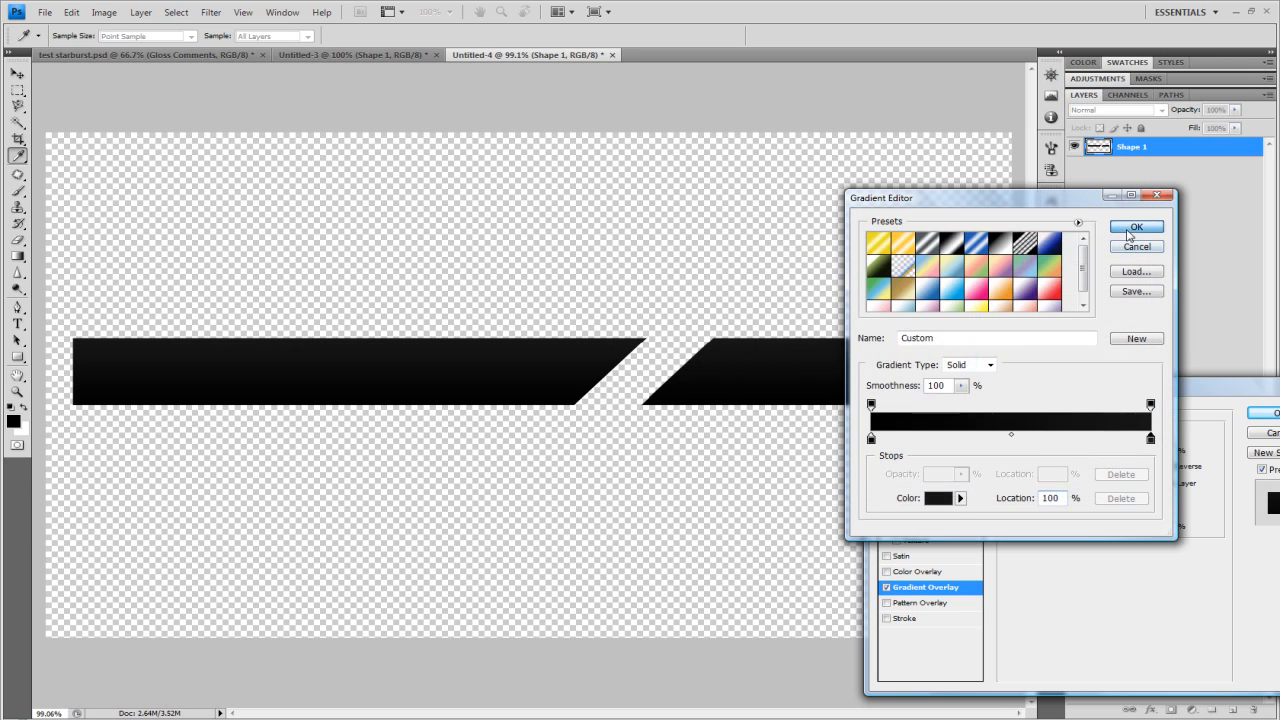
click(1136, 227)
Step: Enable Stroke and Bevel and Emboss with the Stroke Emboss style
click(886, 618)
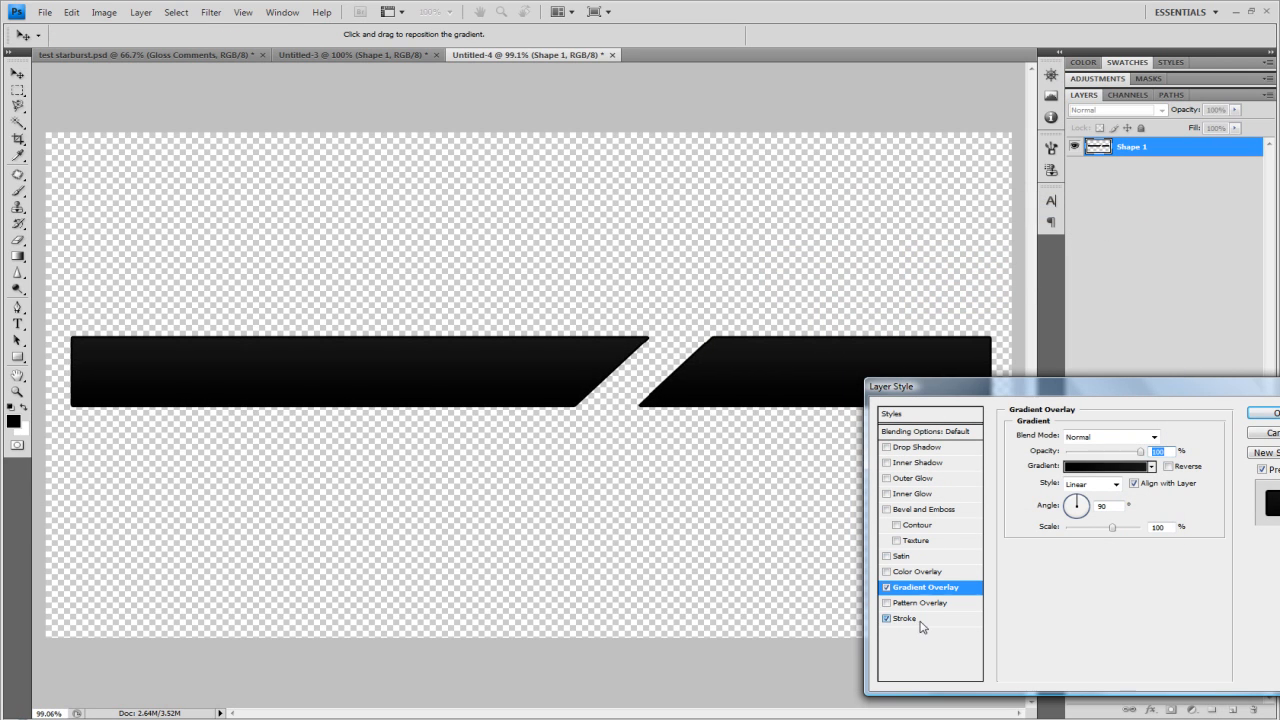
click(886, 509)
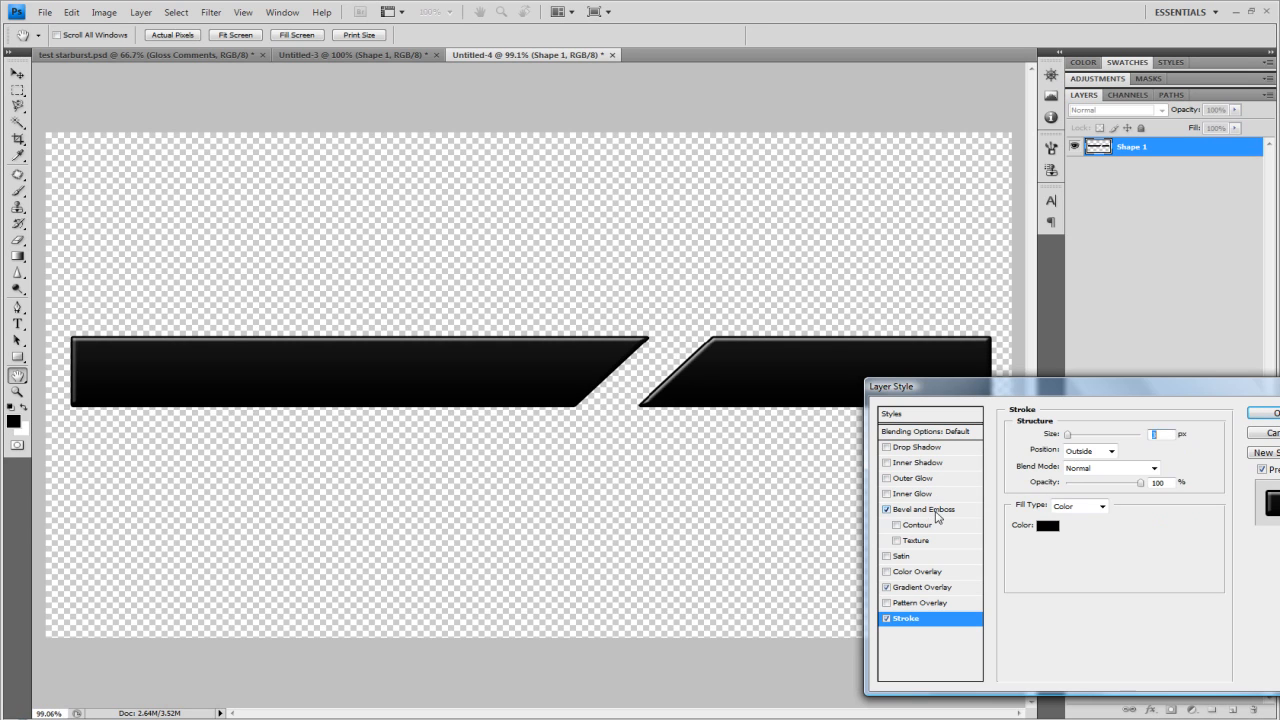
click(1106, 437)
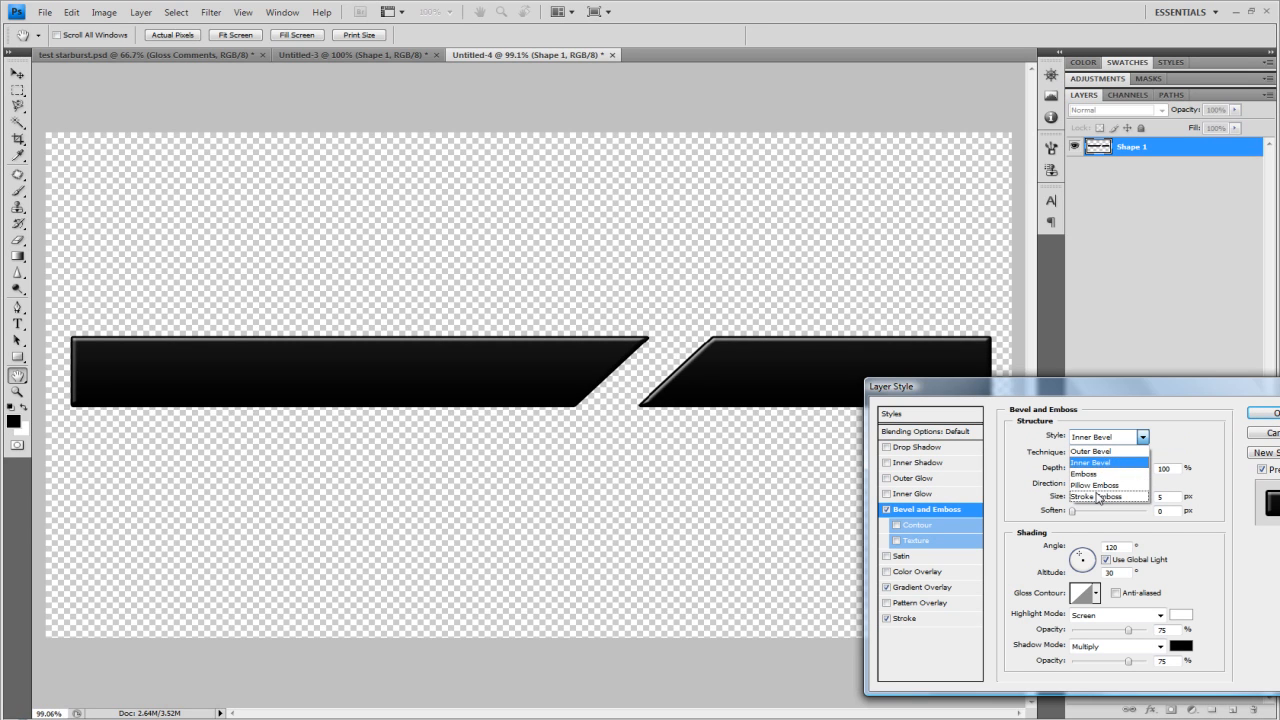
click(1100, 497)
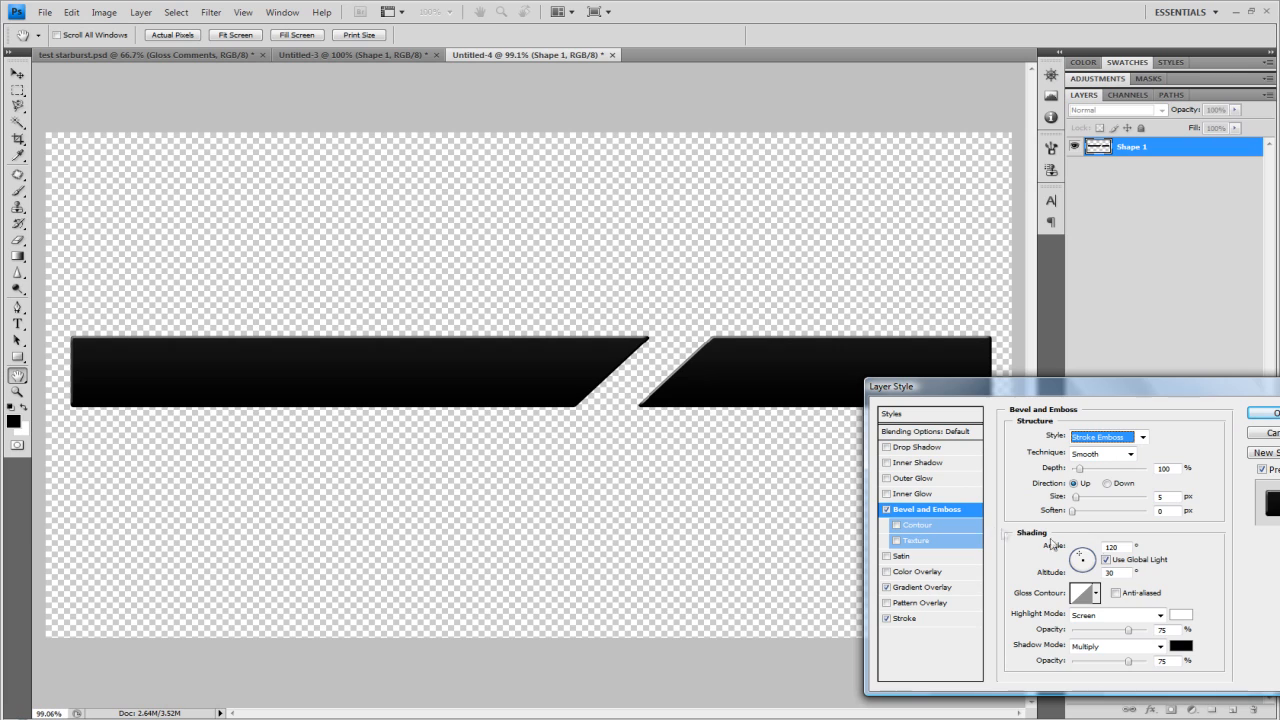
key(Tab)
Step: Set the emboss highlight to bright green and shadow to #0096ff, stroke size 2, and apply
click(1180, 616)
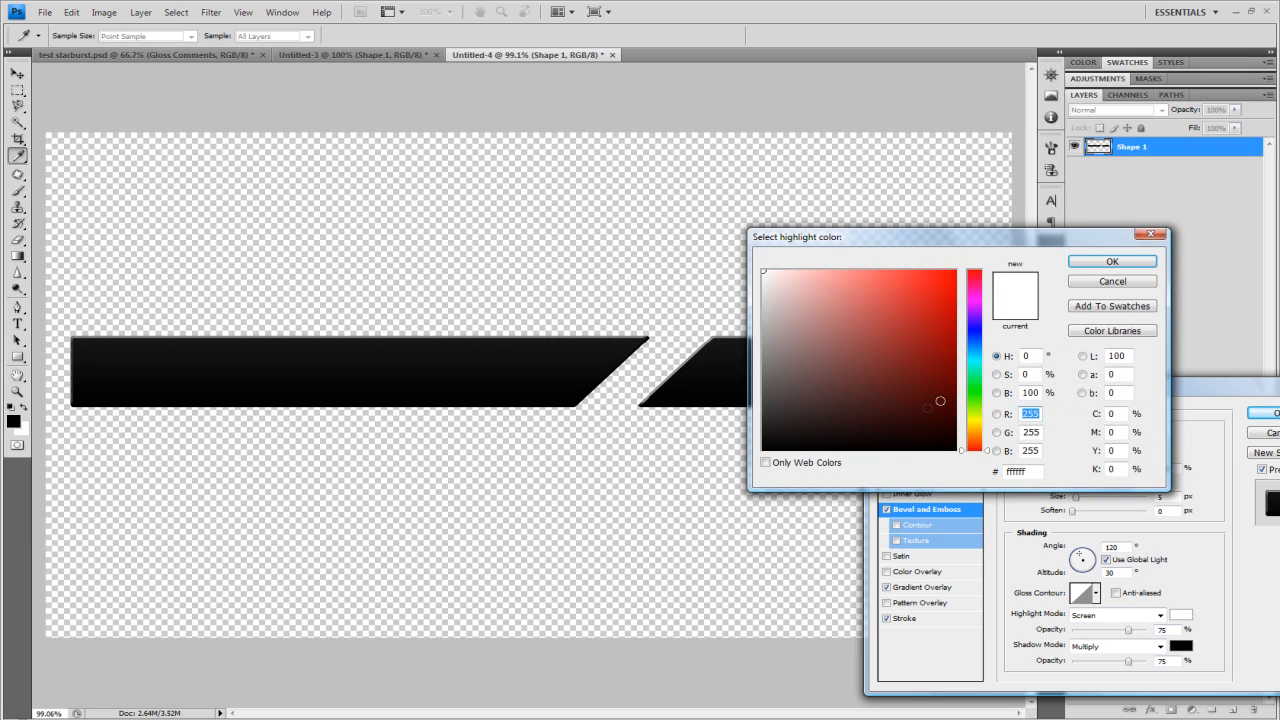
drag(975, 375, 975, 382)
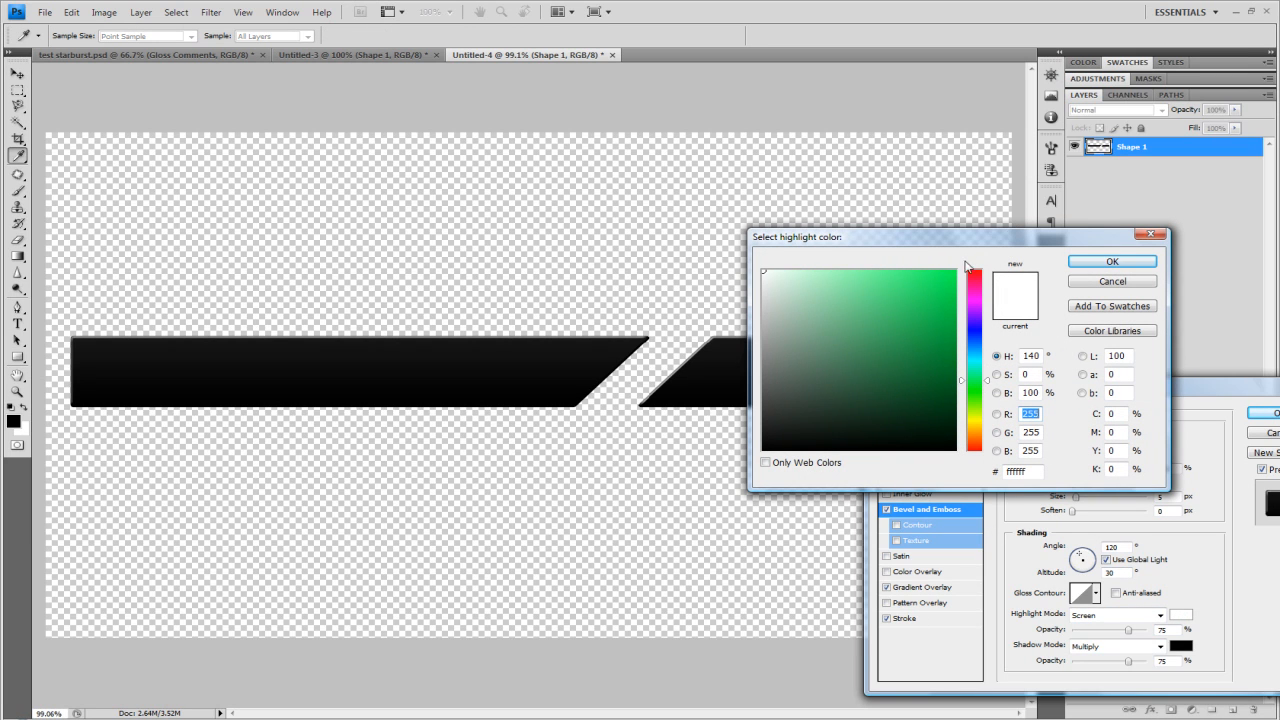
click(940, 280)
click(1112, 262)
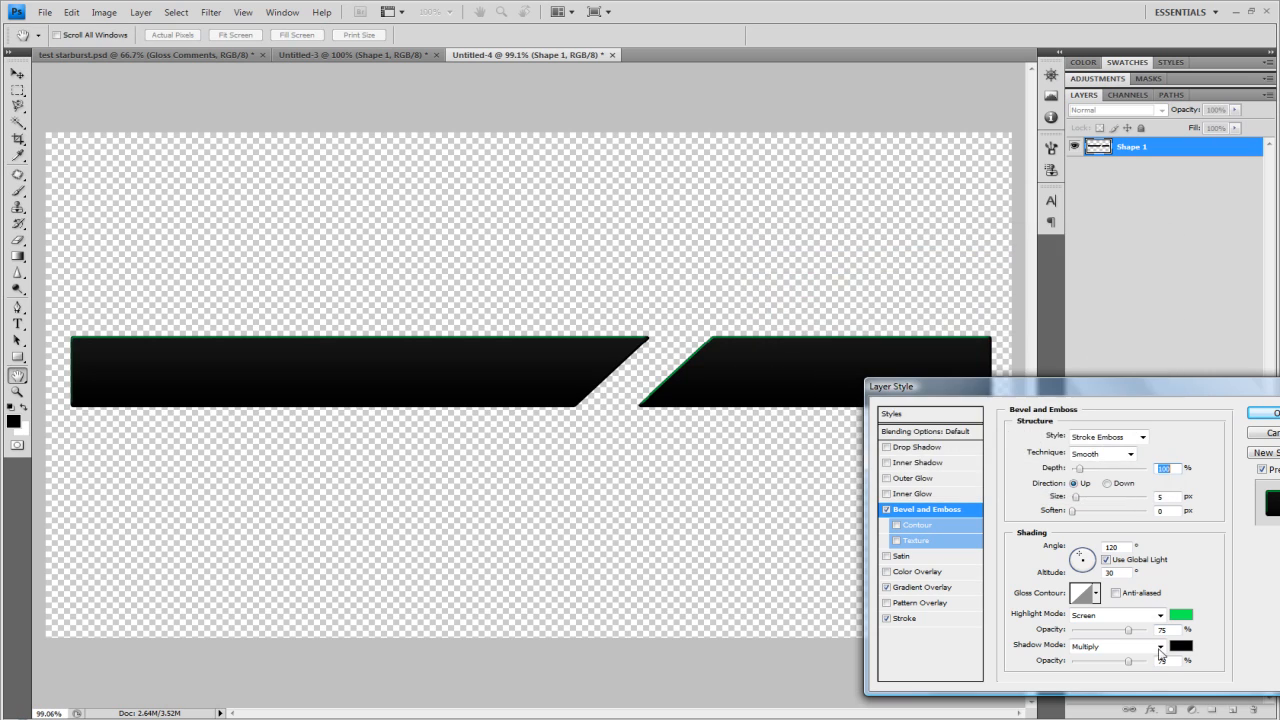
click(1181, 646)
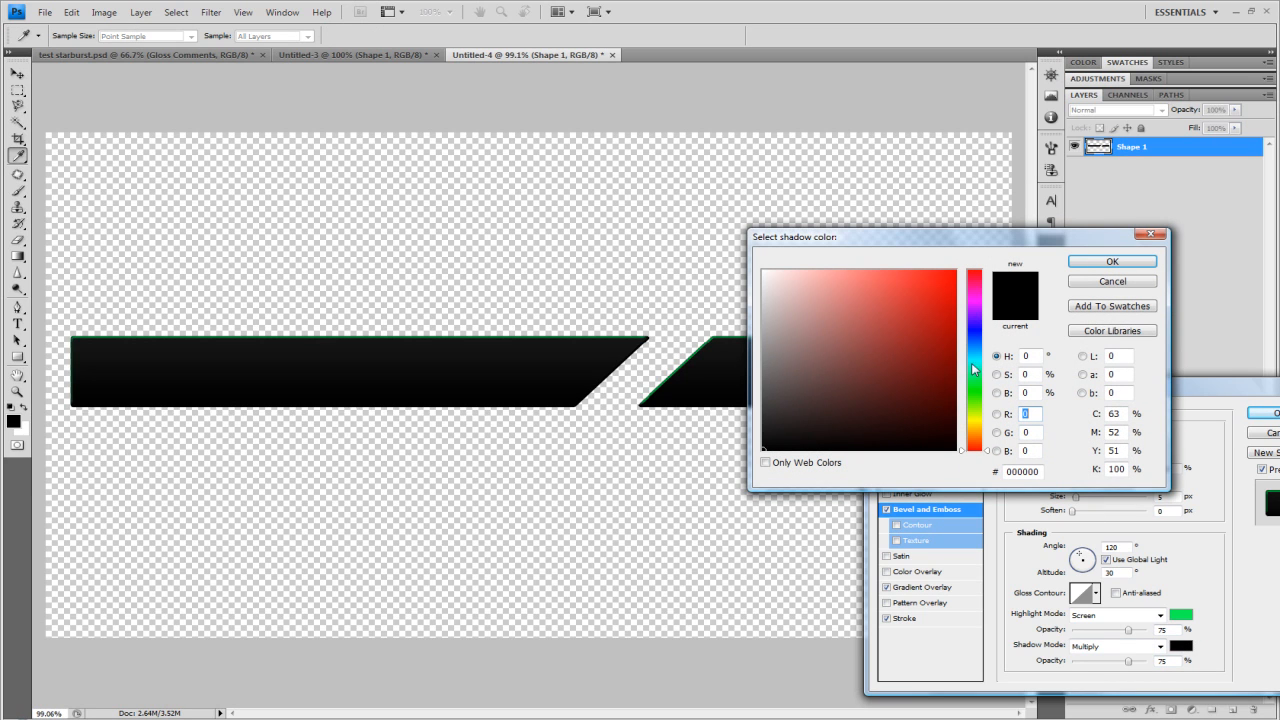
click(974, 368)
click(956, 271)
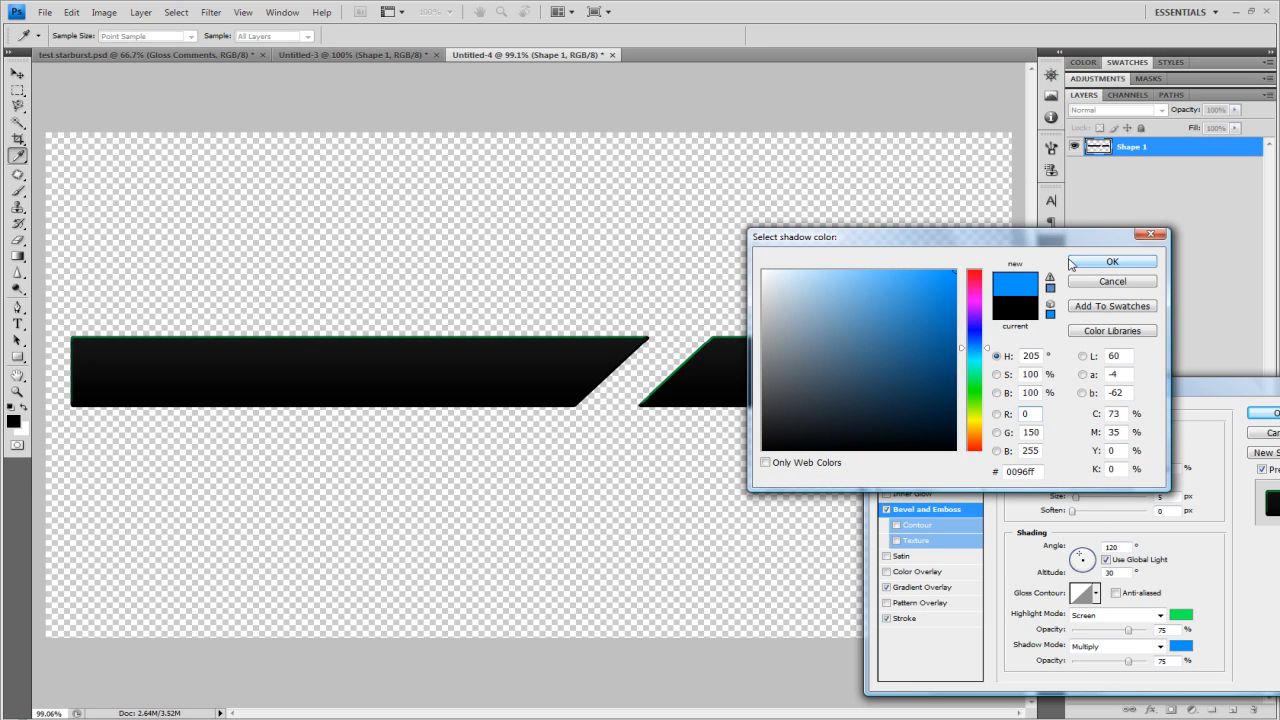
click(1098, 266)
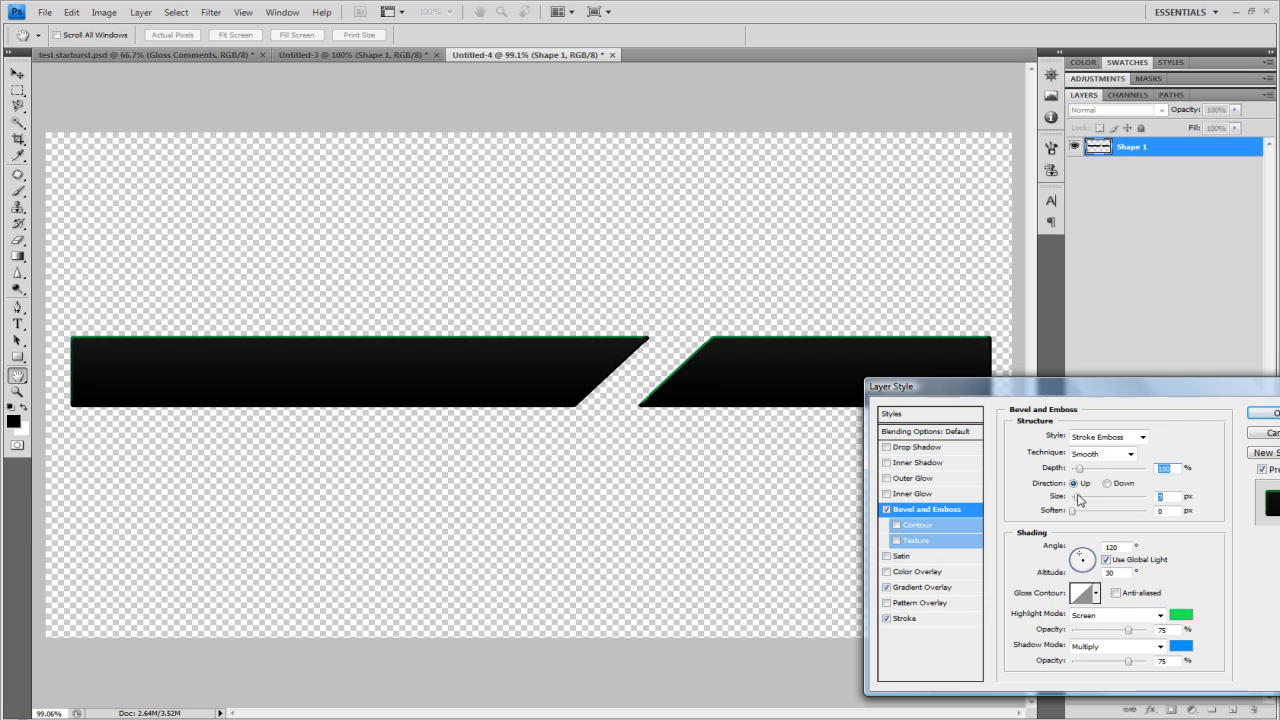
click(906, 618)
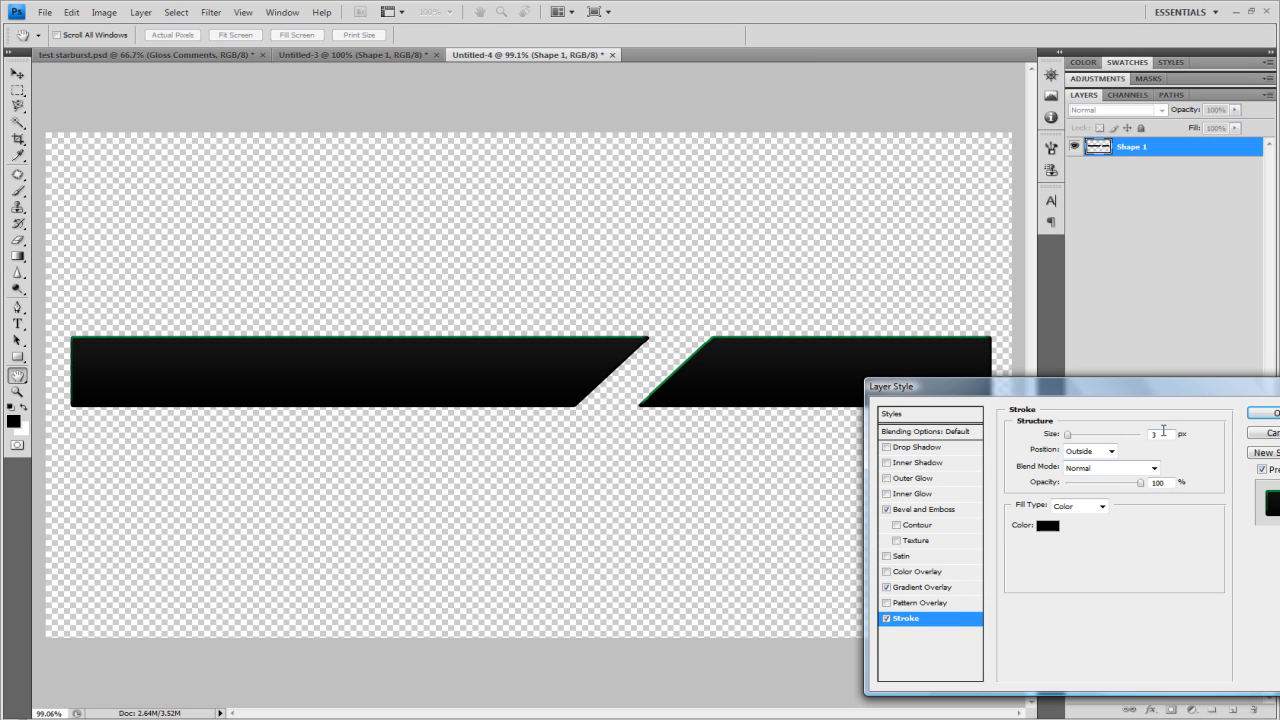
text(2)
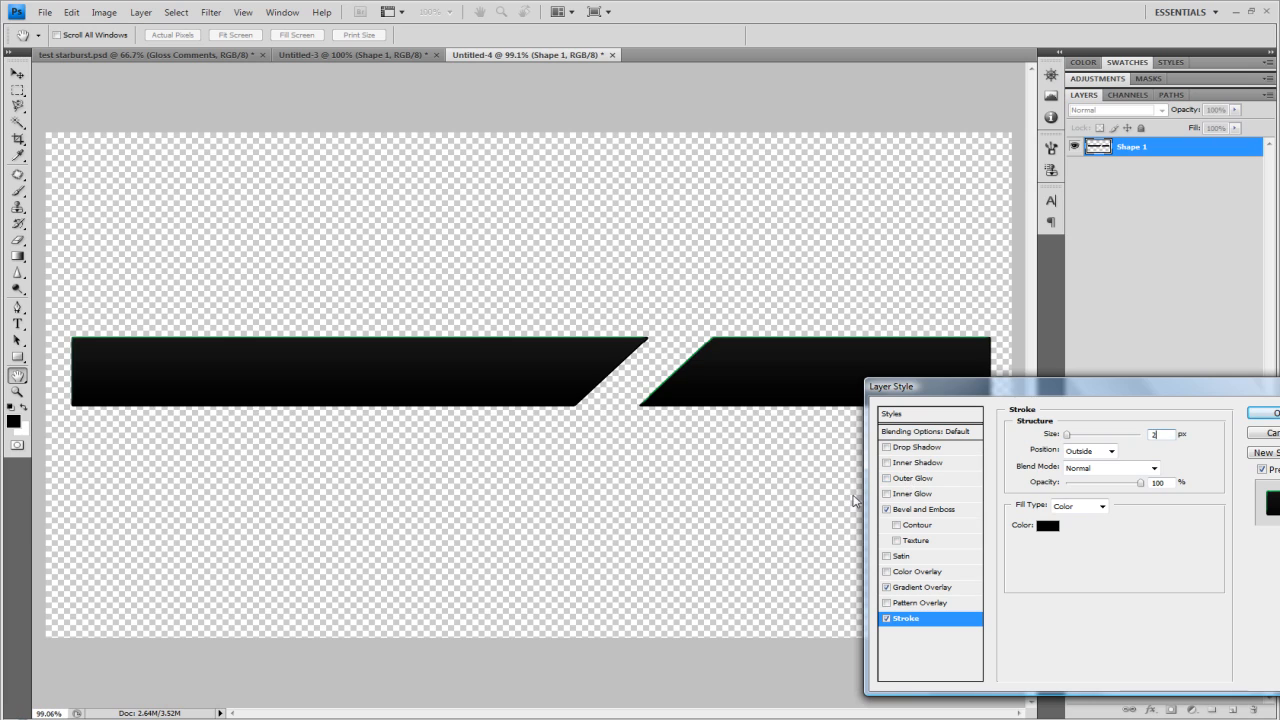
click(1275, 413)
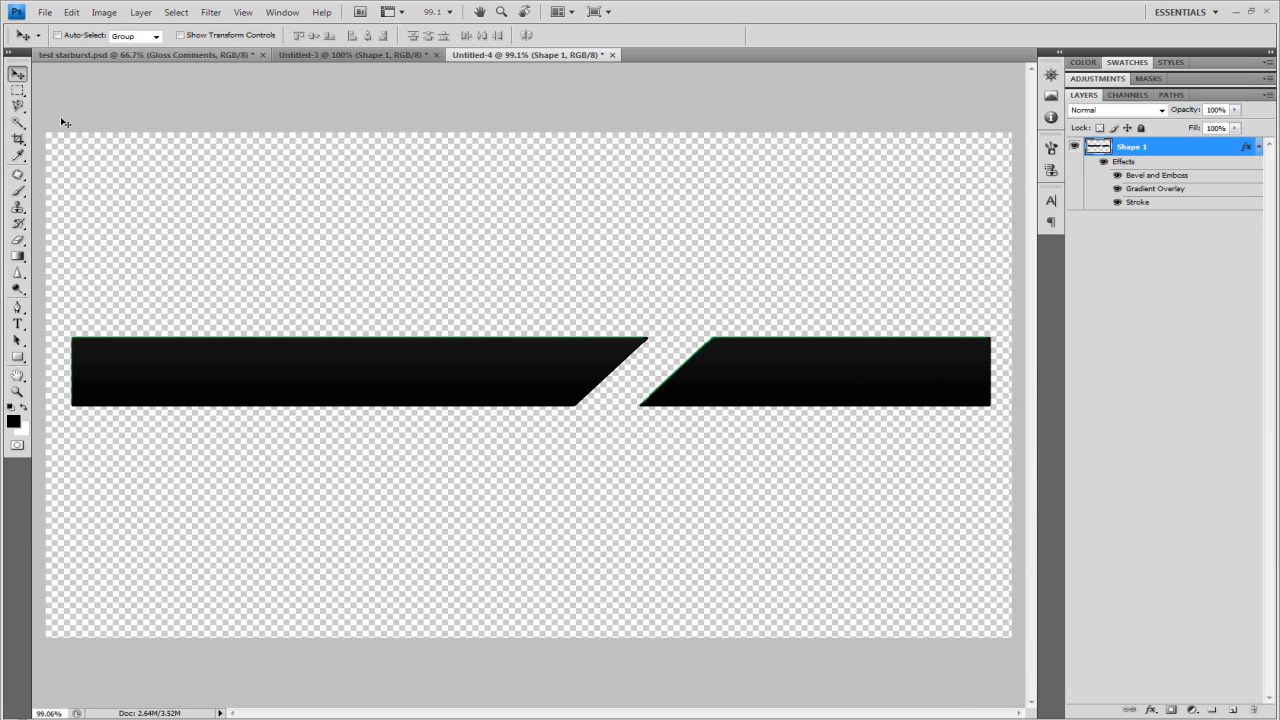
Step: Collapse the effects list under the Shape 1 layer to a single row
click(17, 73)
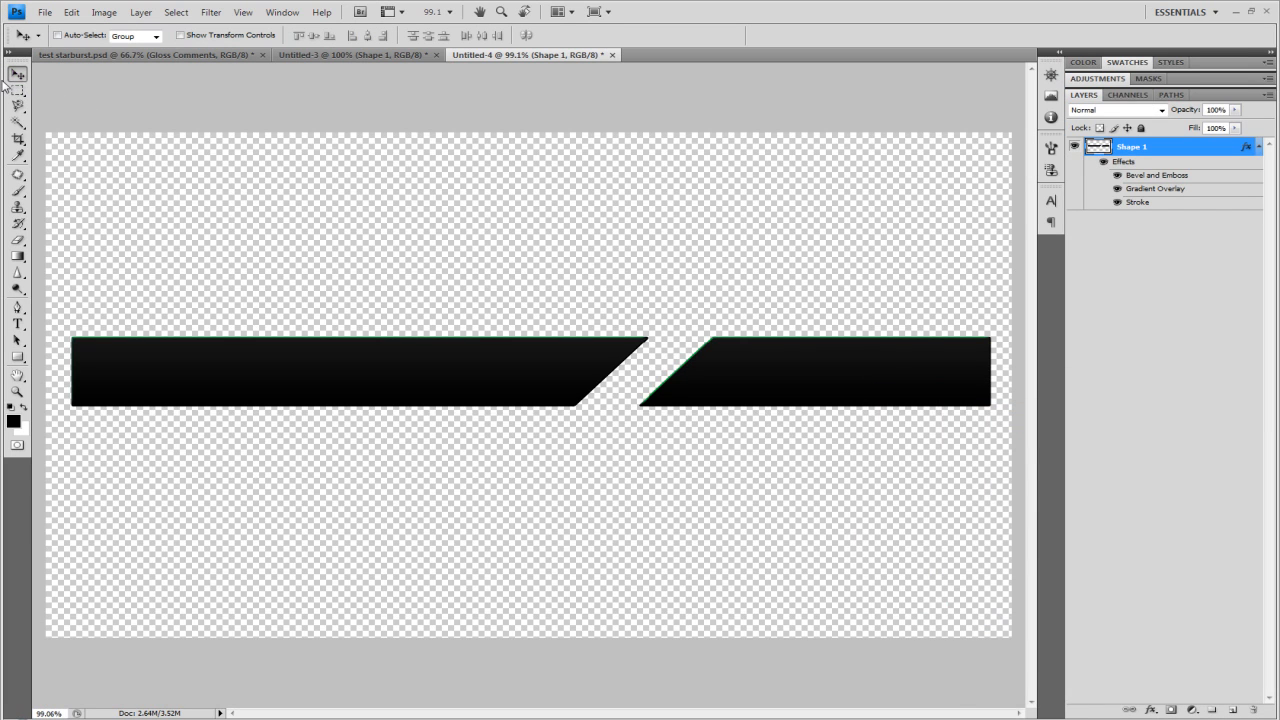
click(1257, 148)
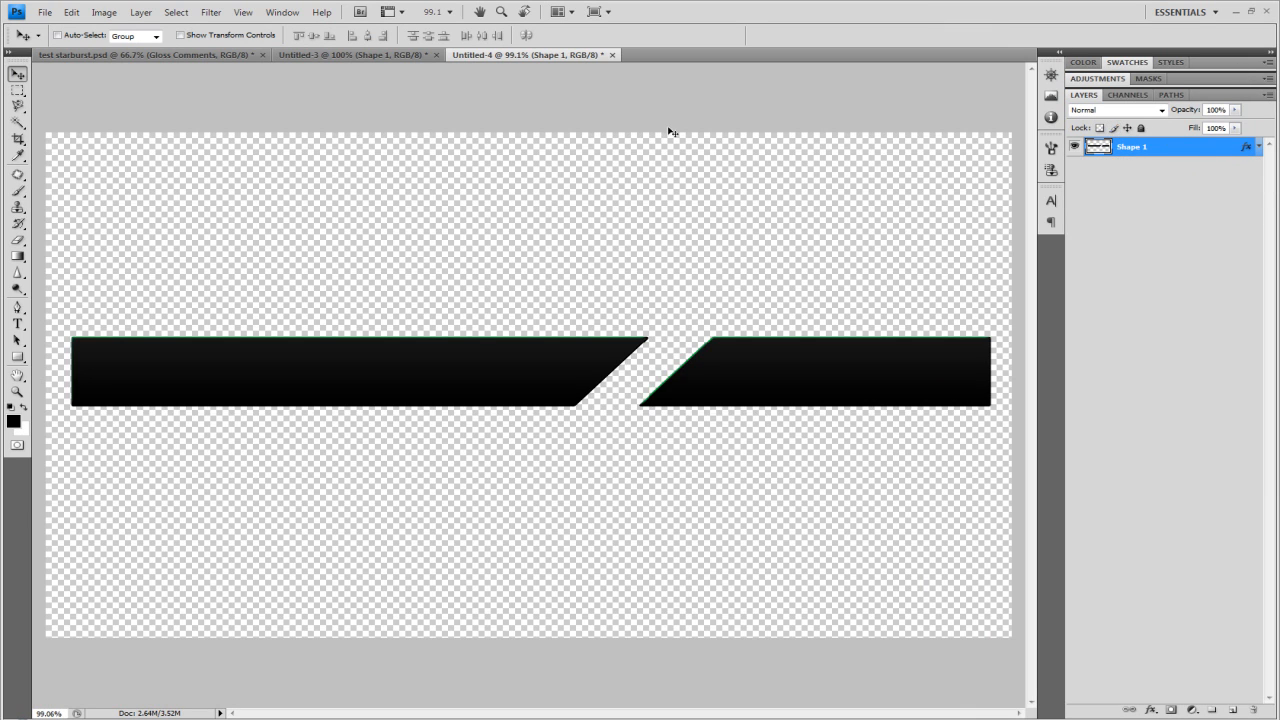